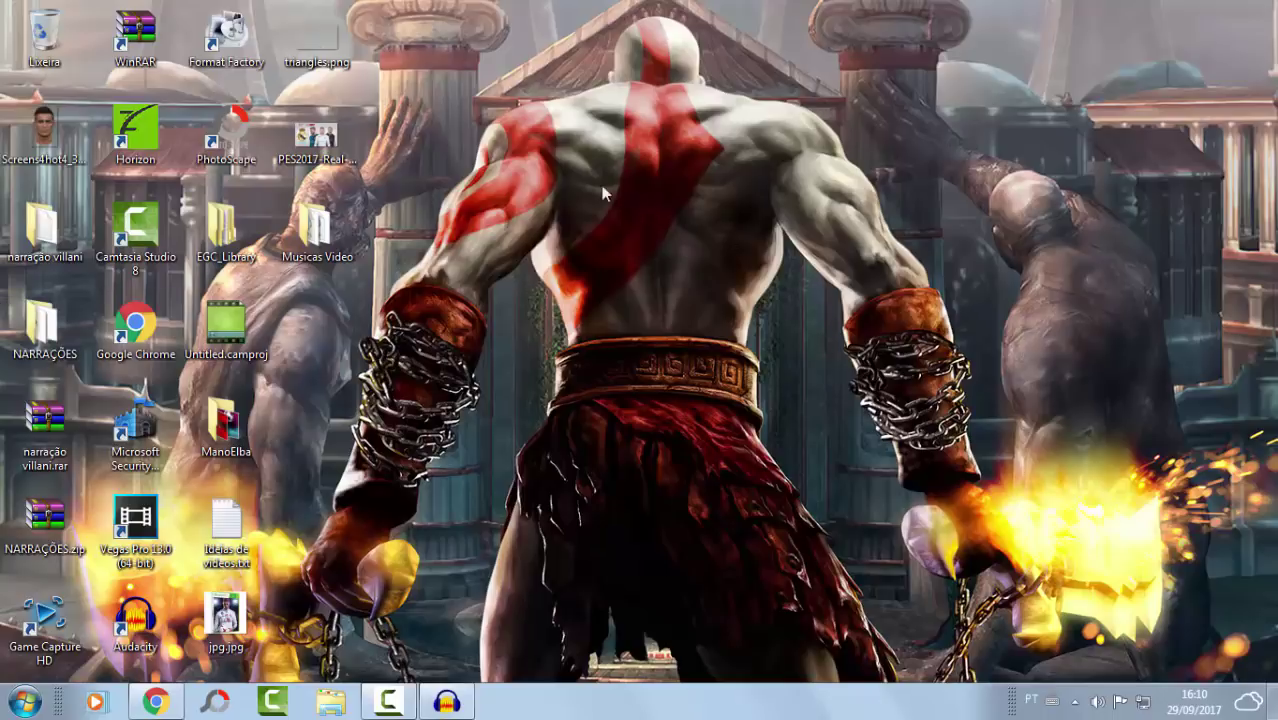
- Switch to Chrome, look inside the Cleber Machado folder of the shared narraçoes folder on Google Drive, and return to a cleared desktop
{"action": "left_click_drag", "start_coordinate": [798, 292], "coordinate": [530, 232]}
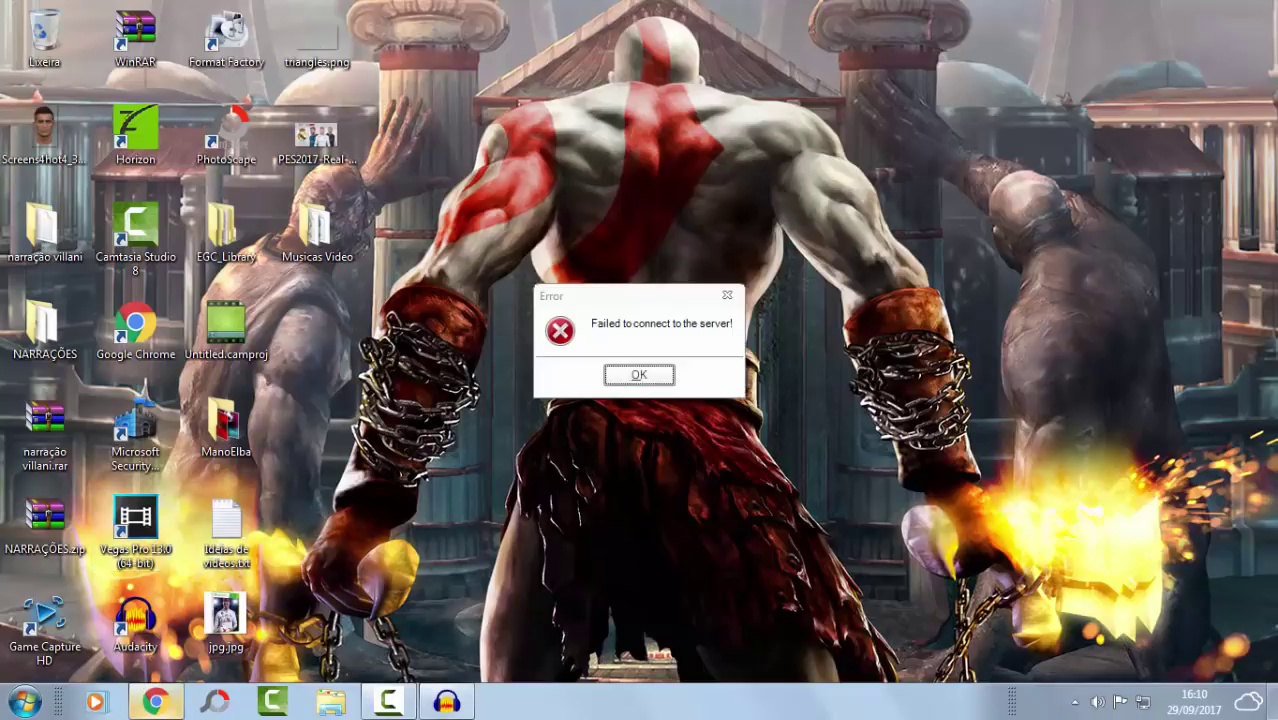
{"action": "left_click", "coordinate": [133, 710]}
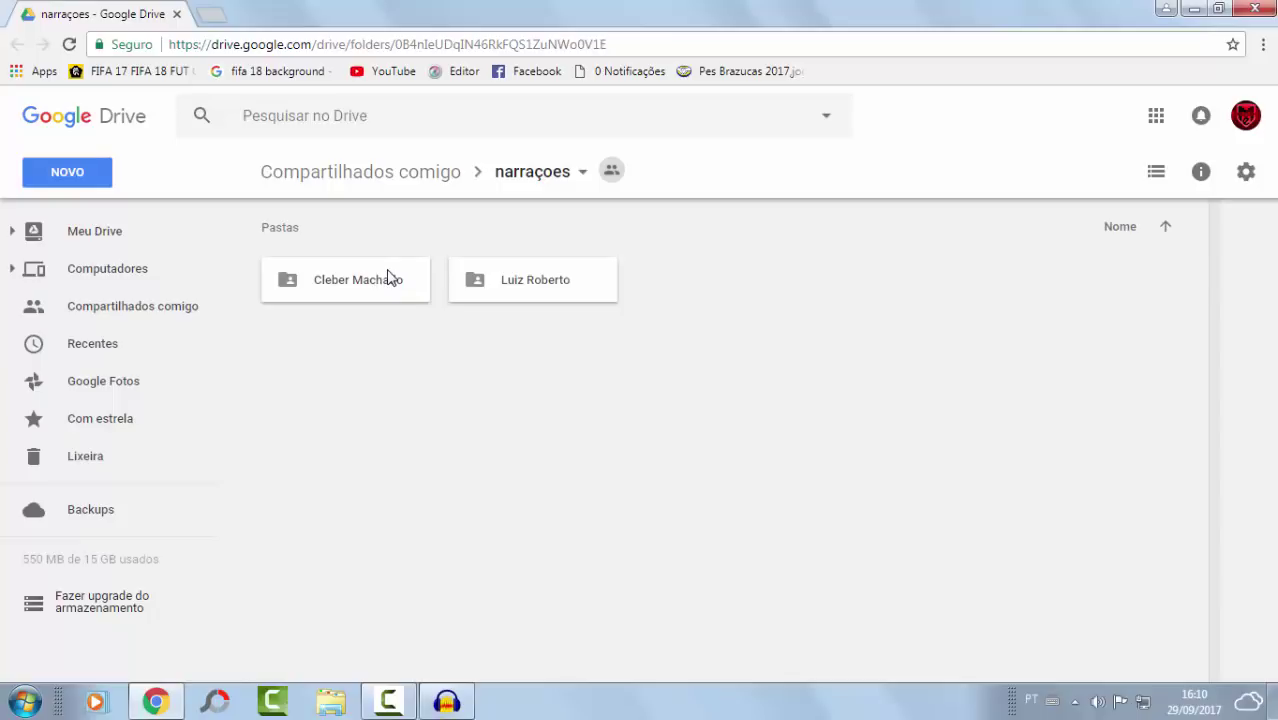
{"action": "left_click_drag", "start_coordinate": [395, 283], "coordinate": [419, 355]}
{"action": "left_click", "coordinate": [419, 355]}
{"action": "double_click", "coordinate": [368, 288]}
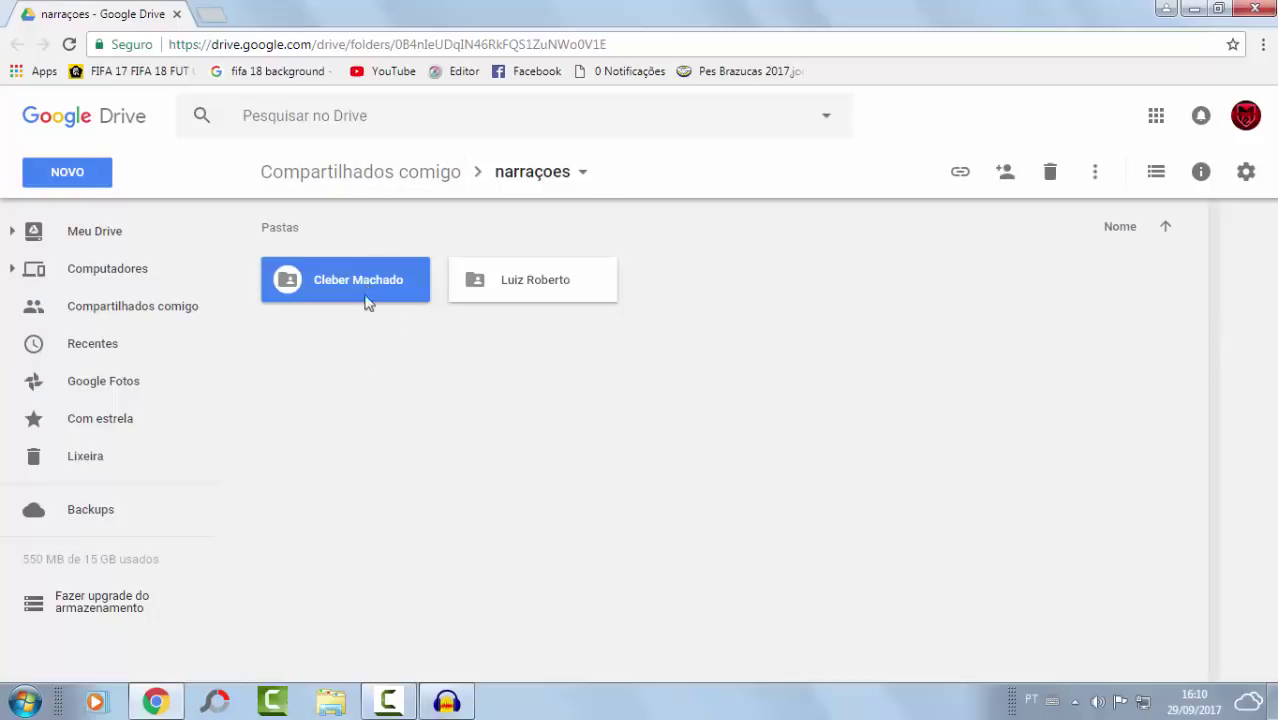
{"action": "left_click", "coordinate": [16, 44]}
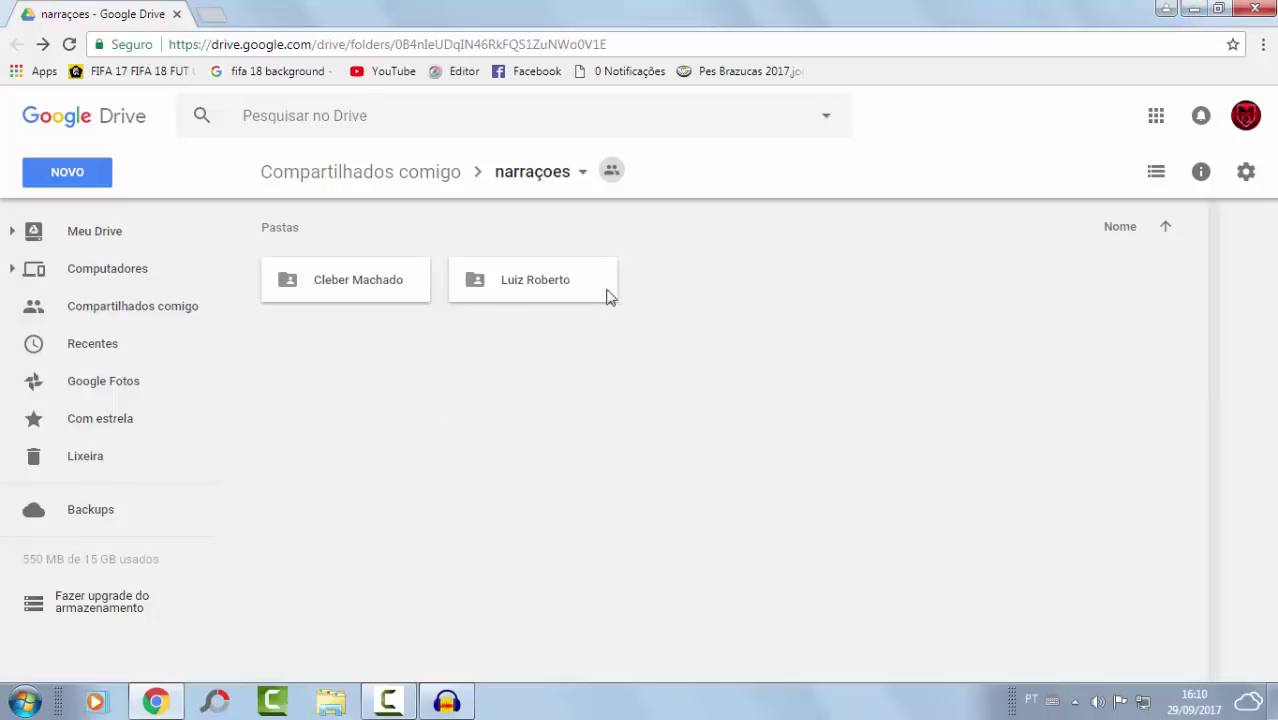
{"action": "left_click", "coordinate": [1193, 10]}
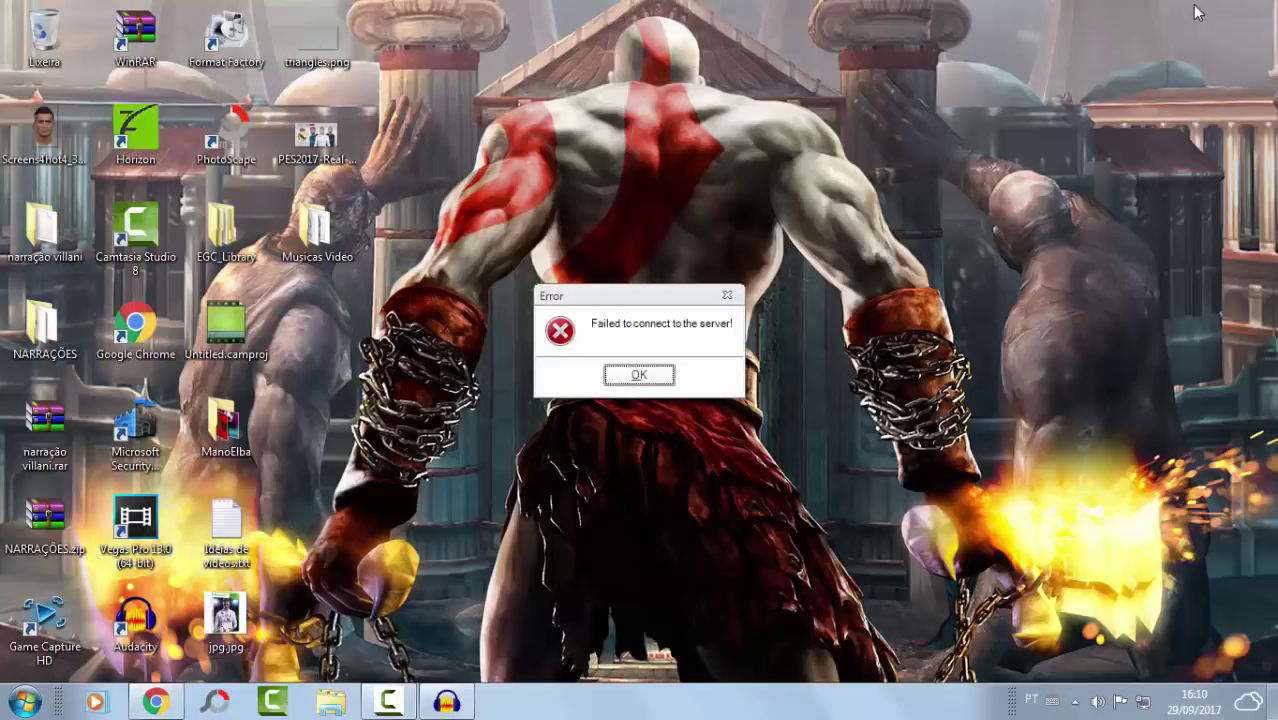
{"action": "left_click", "coordinate": [644, 372]}
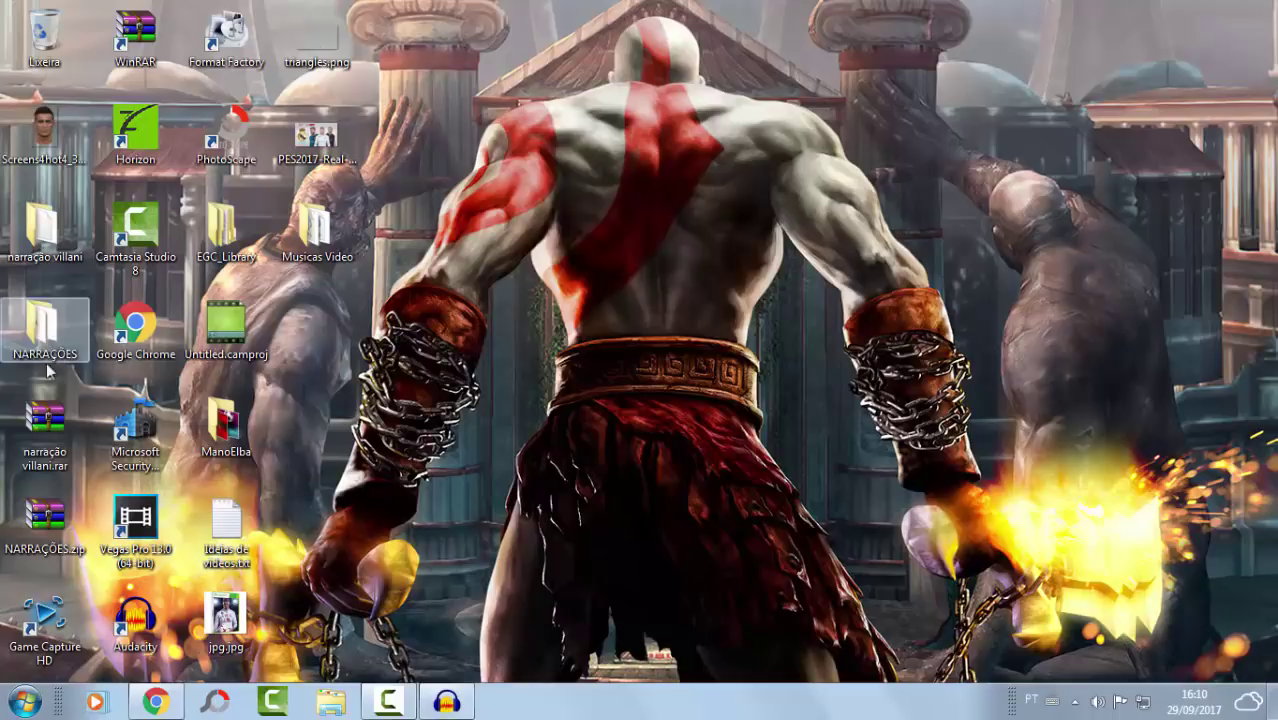
- Extract the NARRAÇÕES.zip archive directly onto the desktop
{"action": "double_click", "coordinate": [41, 327]}
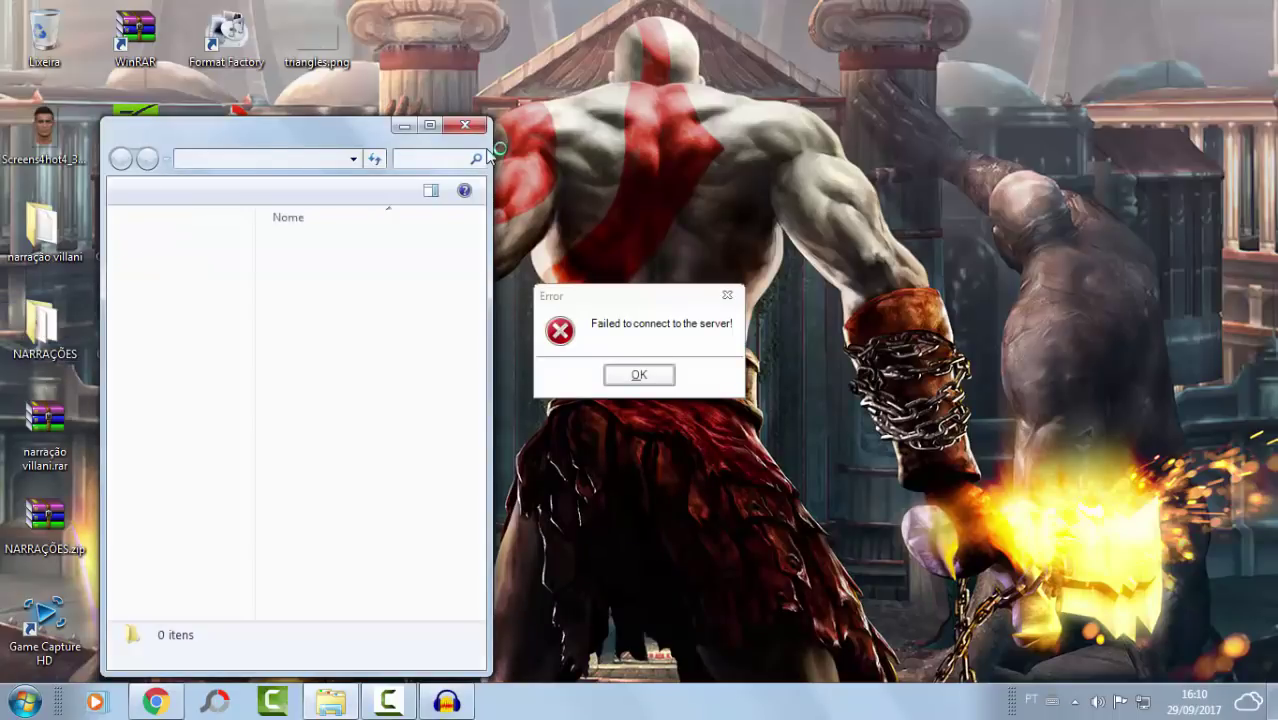
{"action": "left_click", "coordinate": [465, 127]}
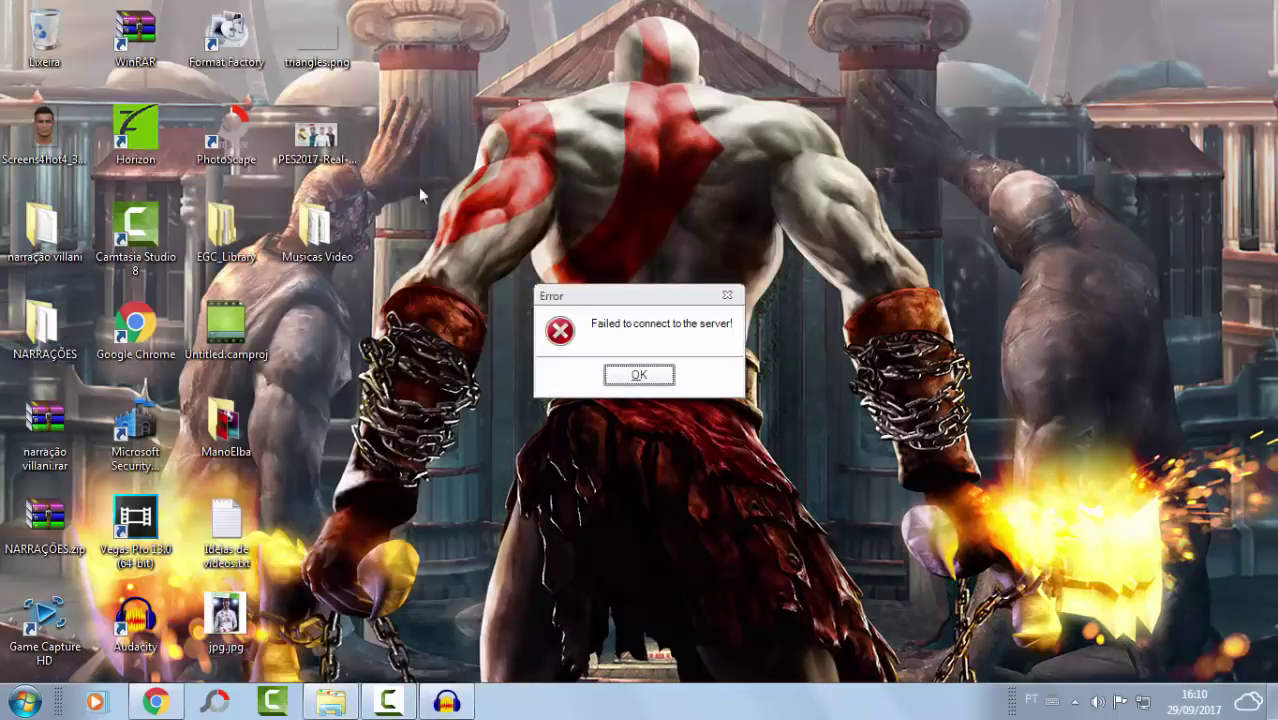
{"action": "left_click", "coordinate": [45, 535]}
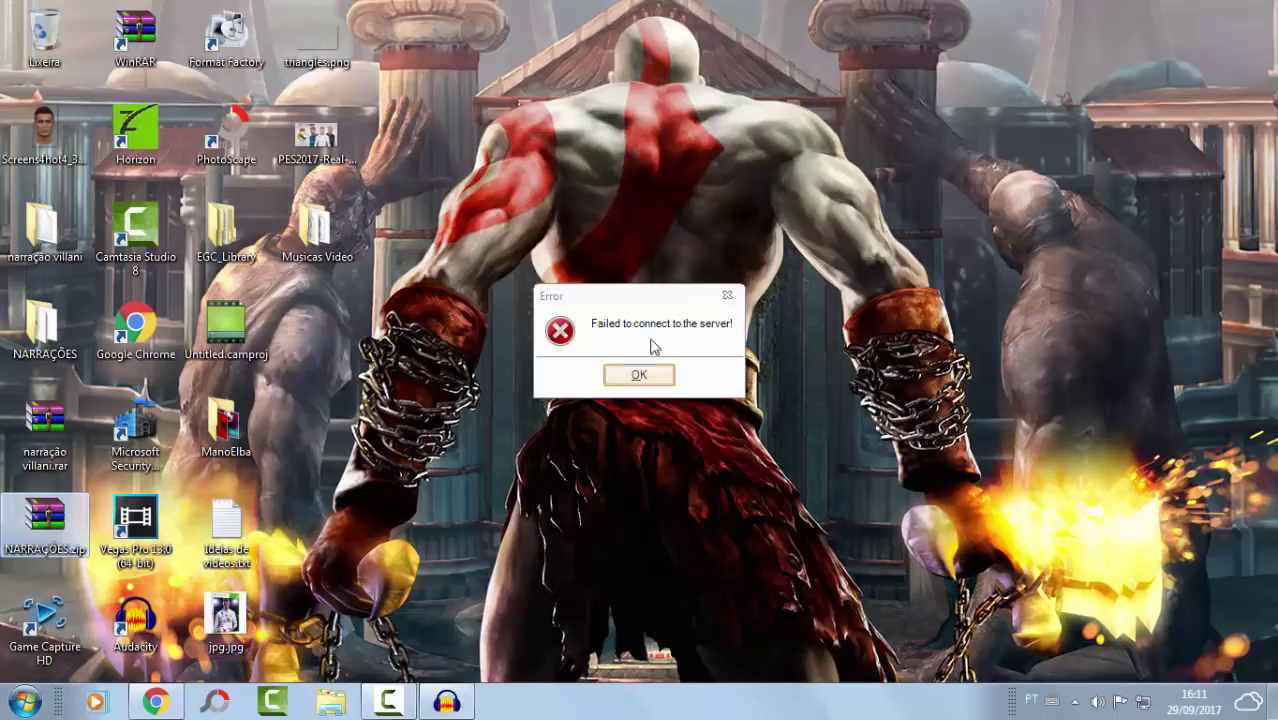
{"action": "left_click_drag", "start_coordinate": [683, 306], "coordinate": [763, 312]}
{"action": "left_click", "coordinate": [58, 553]}
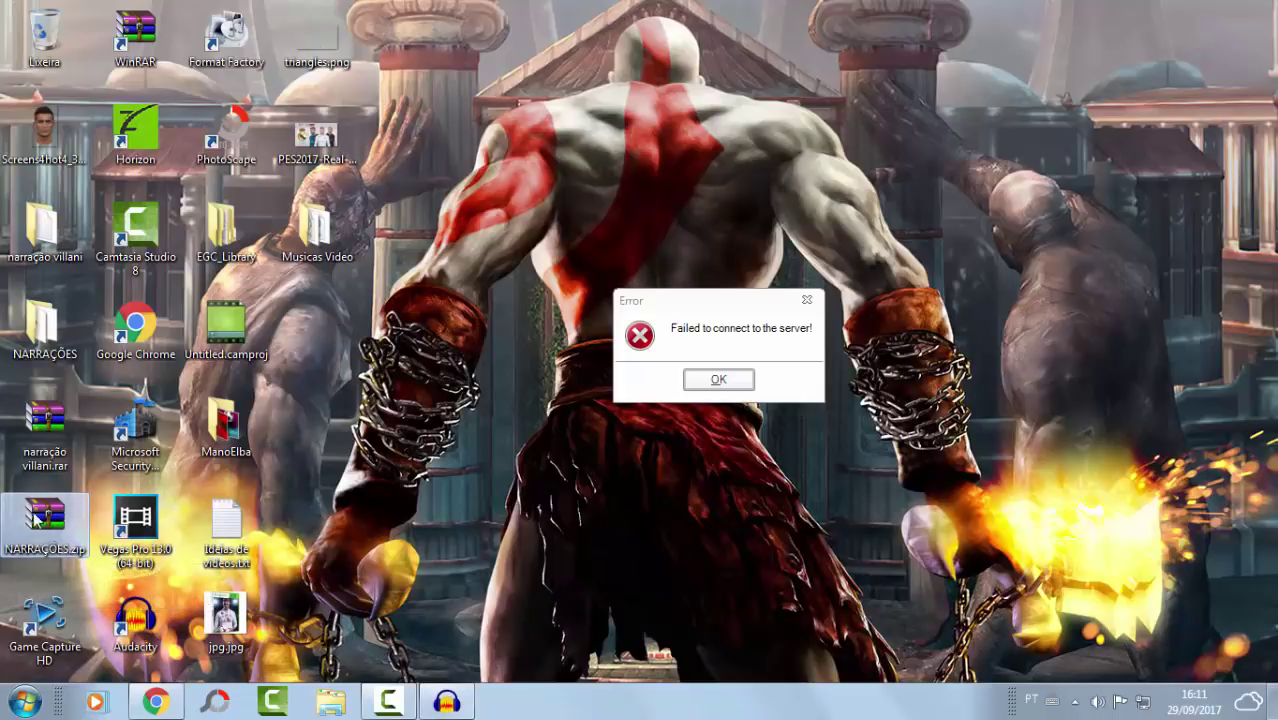
{"action": "right_click", "coordinate": [63, 517]}
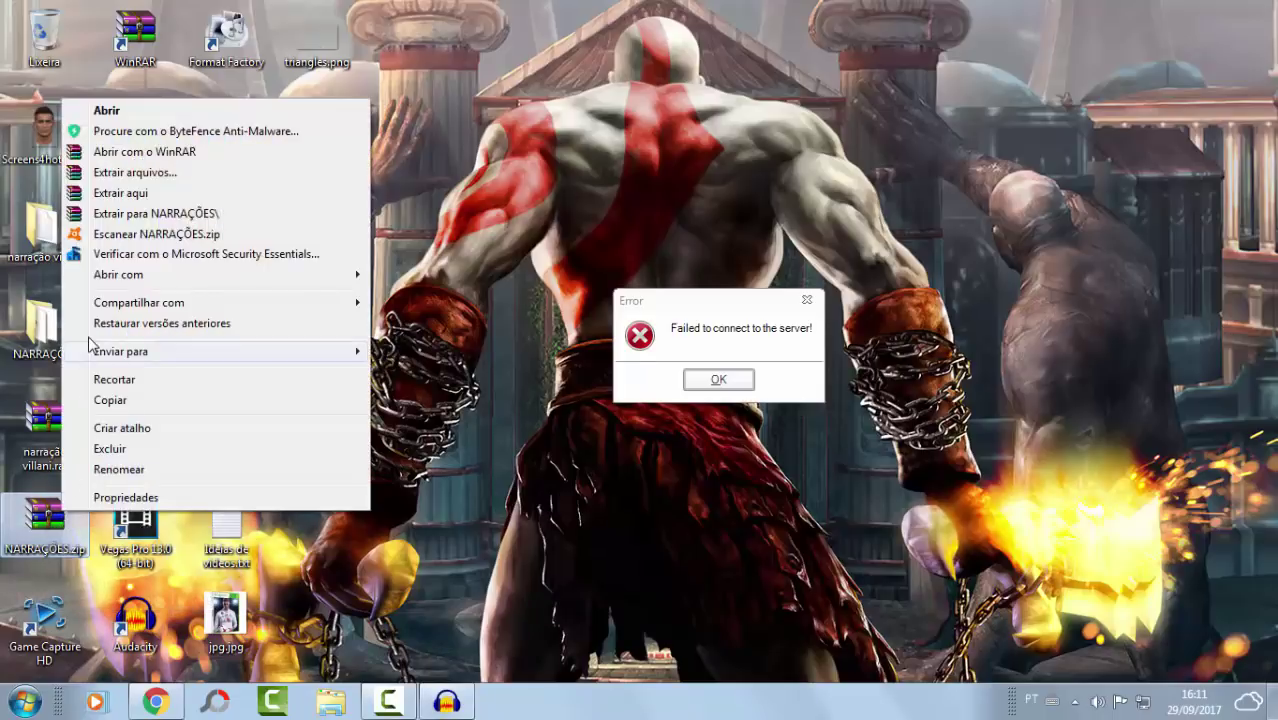
{"action": "left_click", "coordinate": [146, 196]}
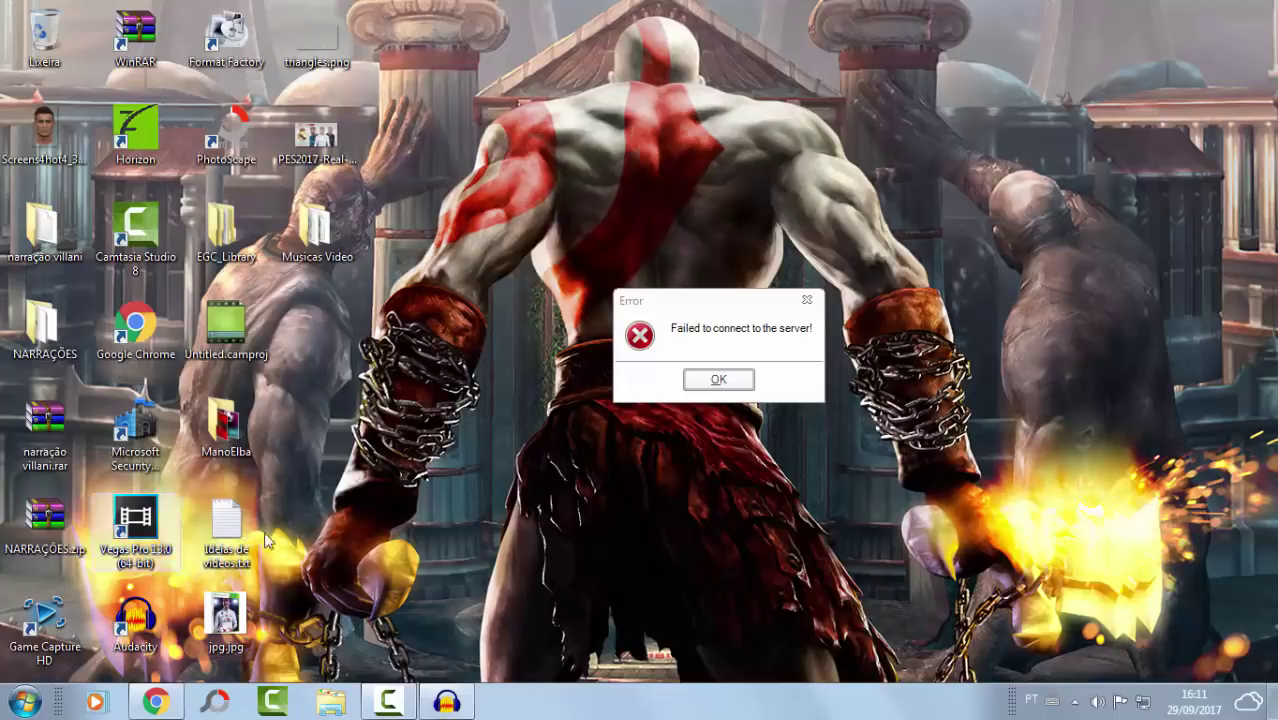
{"action": "double_click", "coordinate": [60, 322]}
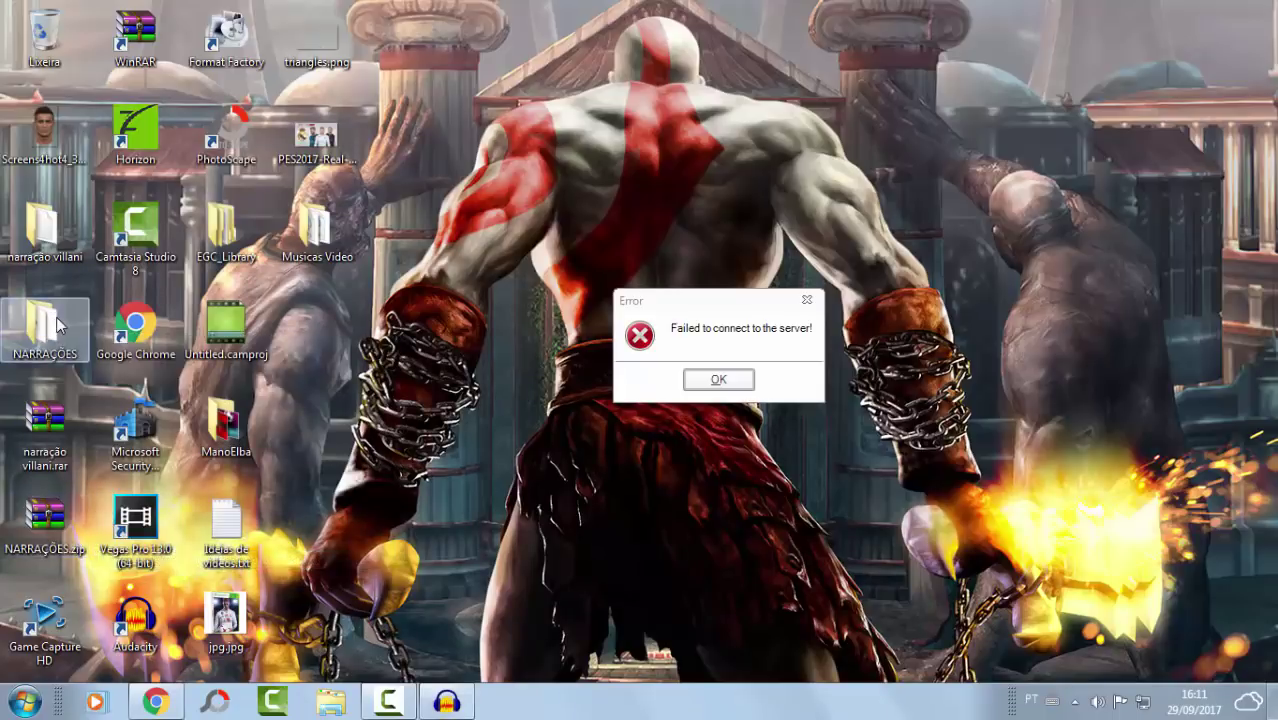
{"action": "left_click", "coordinate": [427, 128]}
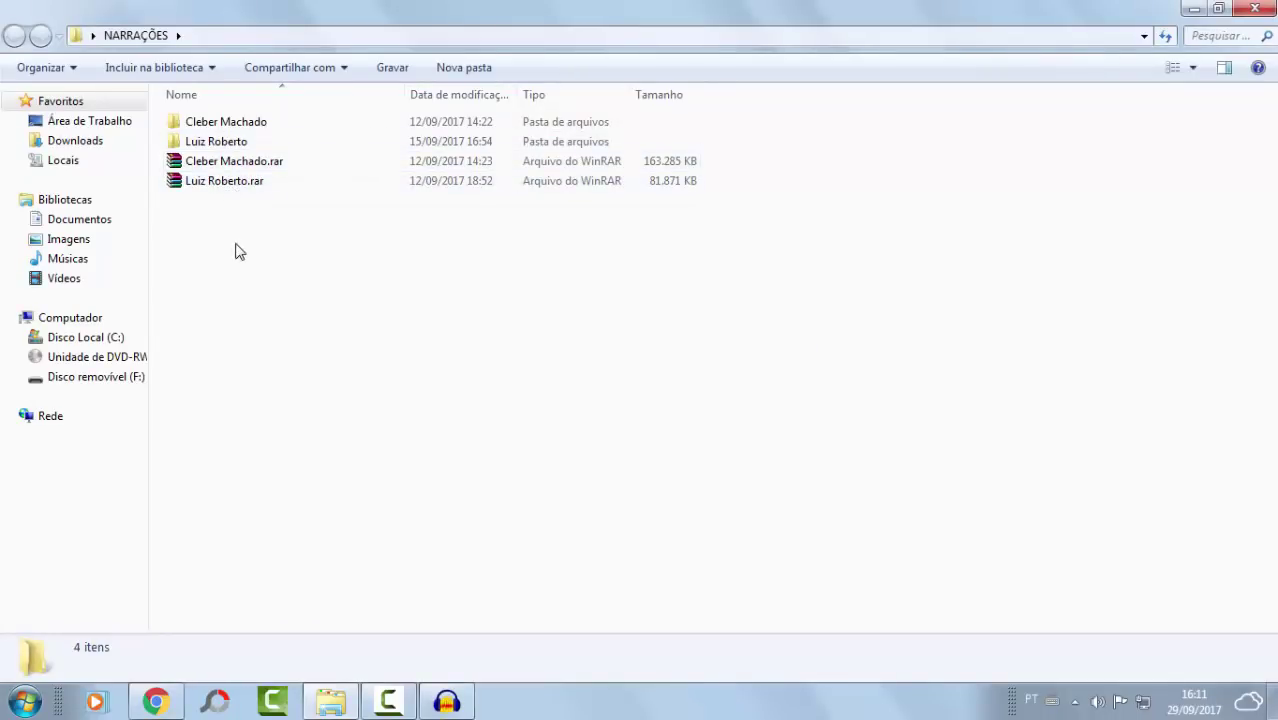
{"action": "left_click", "coordinate": [230, 182]}
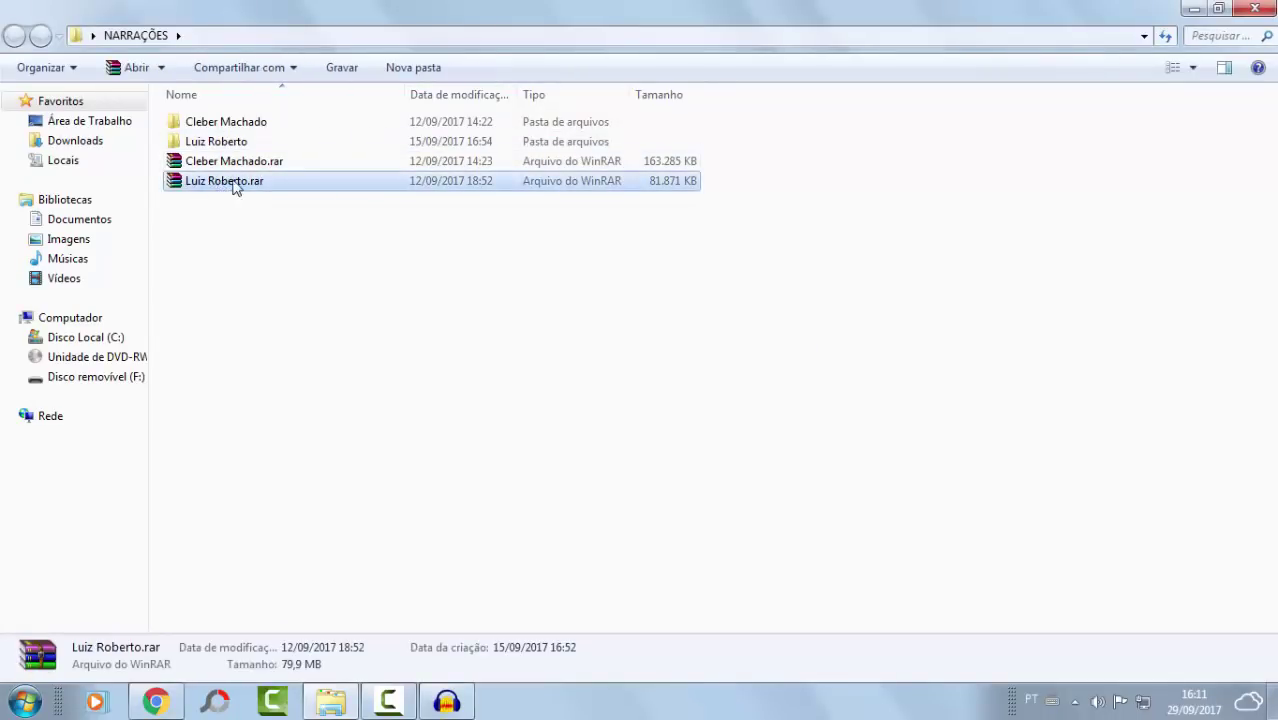
{"action": "right_click", "coordinate": [228, 183]}
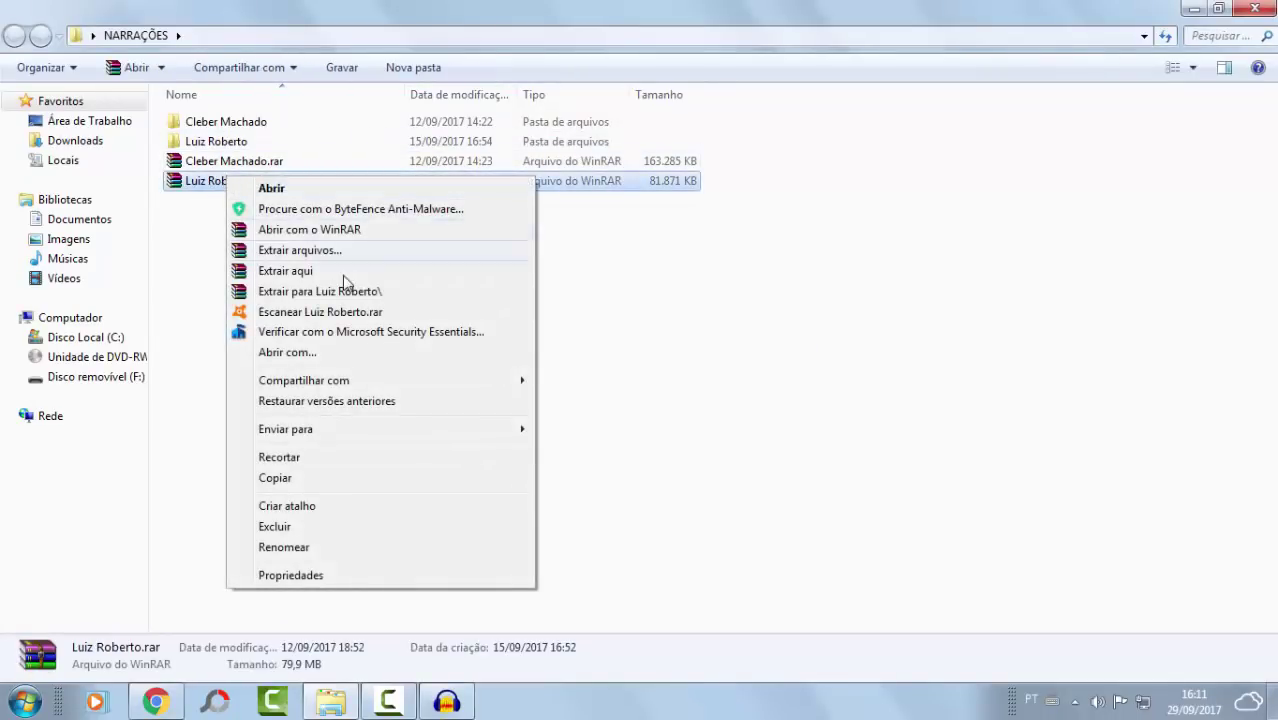
{"action": "left_click", "coordinate": [633, 305]}
- Open the Cleber Machado folder inside NARRAÇÕES, select the ED1 file, and minimize the window
{"action": "left_click", "coordinate": [242, 141]}
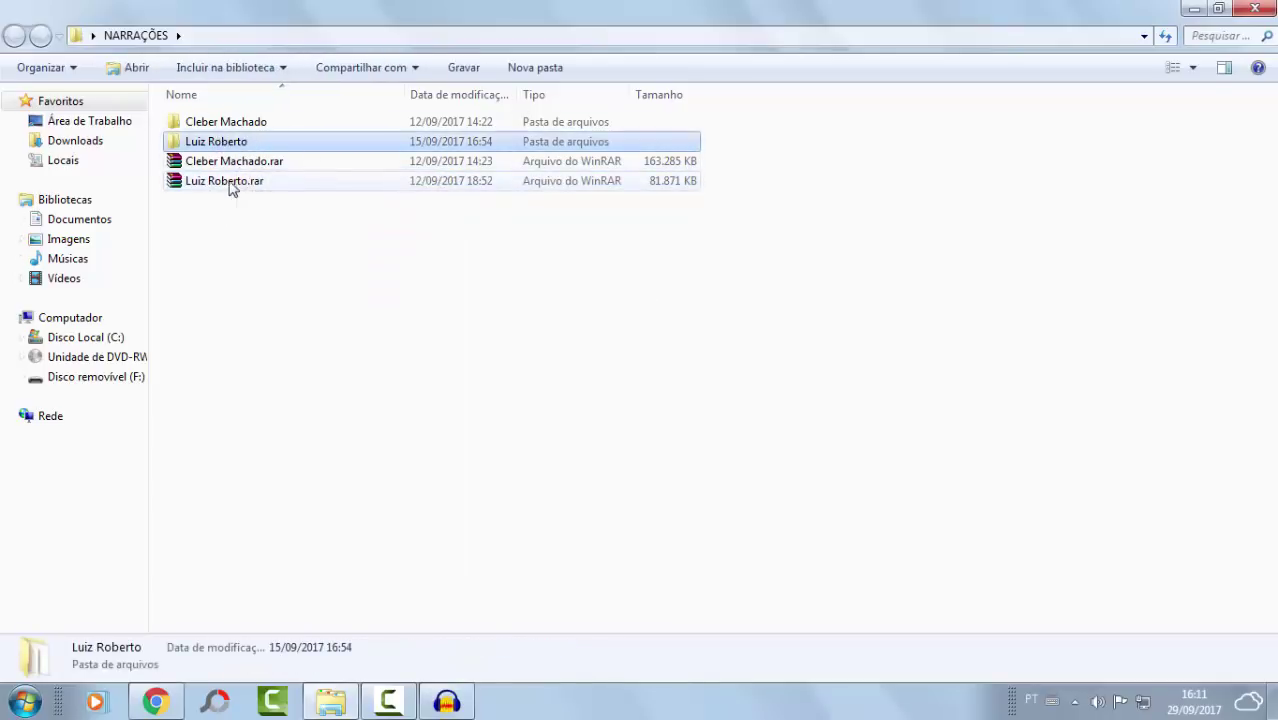
{"action": "key", "text": "Down"}
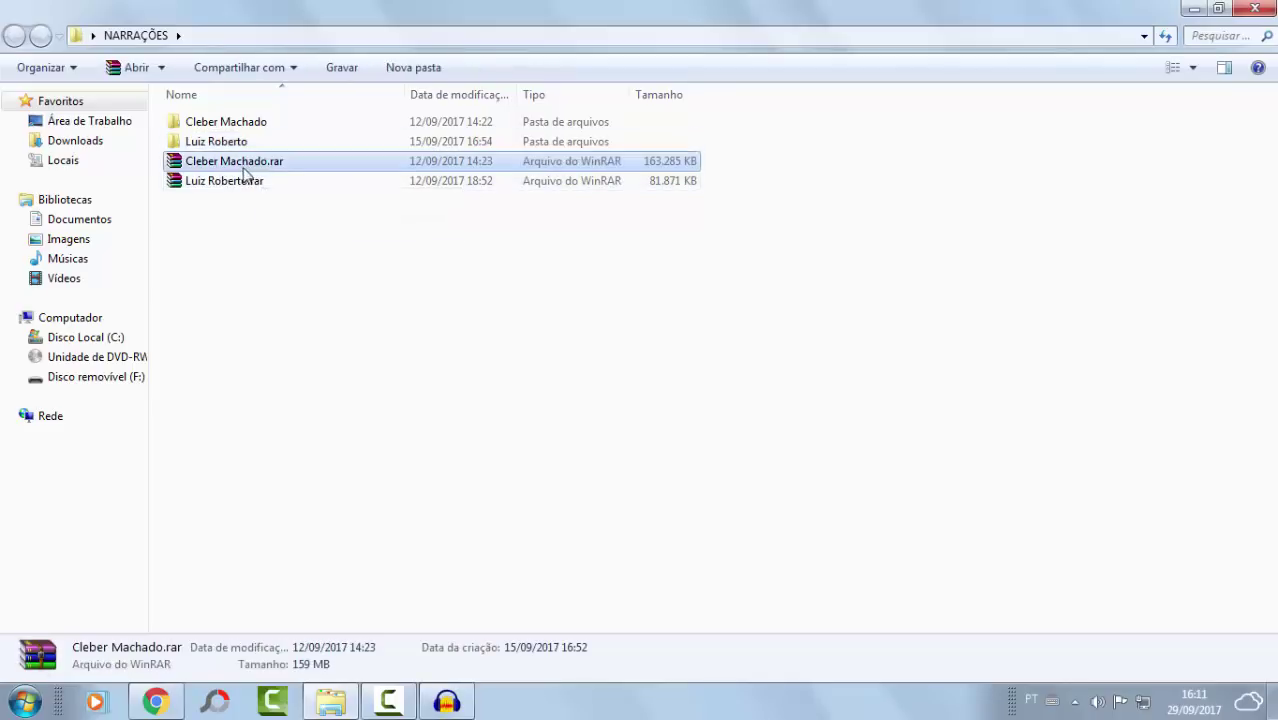
{"action": "left_click", "coordinate": [239, 126]}
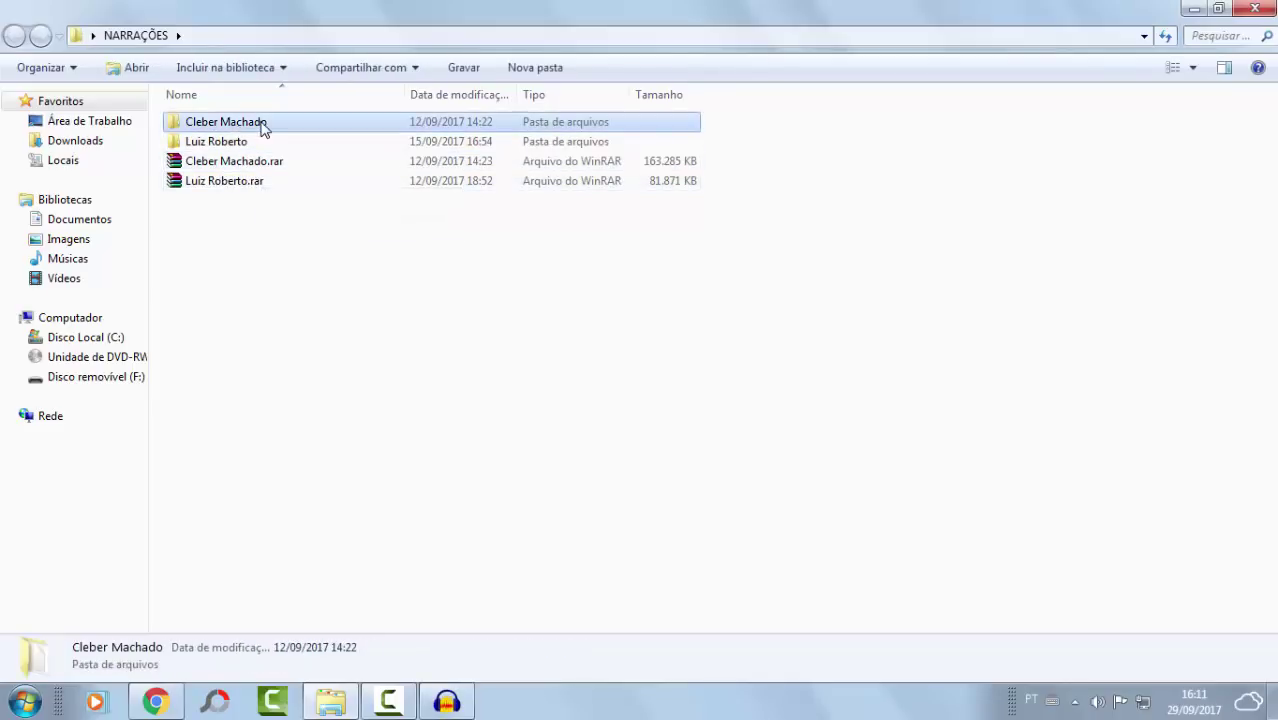
{"action": "double_click", "coordinate": [262, 126]}
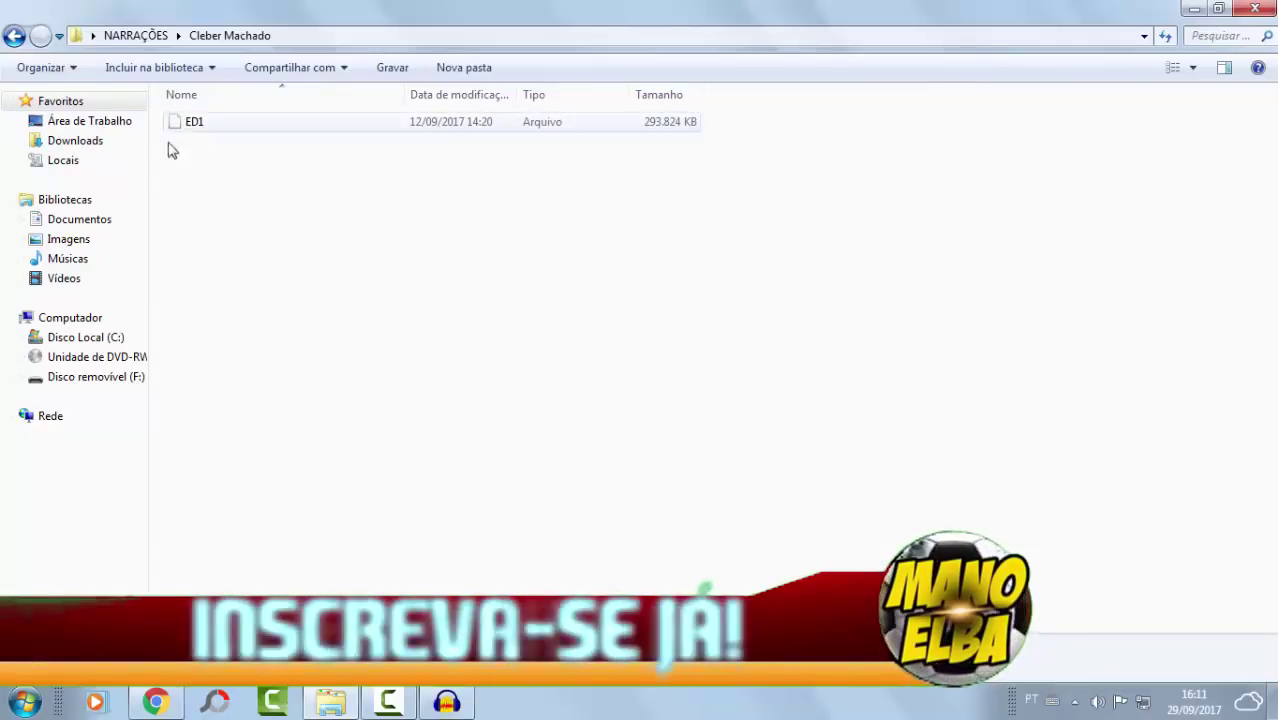
{"action": "left_click_drag", "start_coordinate": [251, 171], "coordinate": [190, 118]}
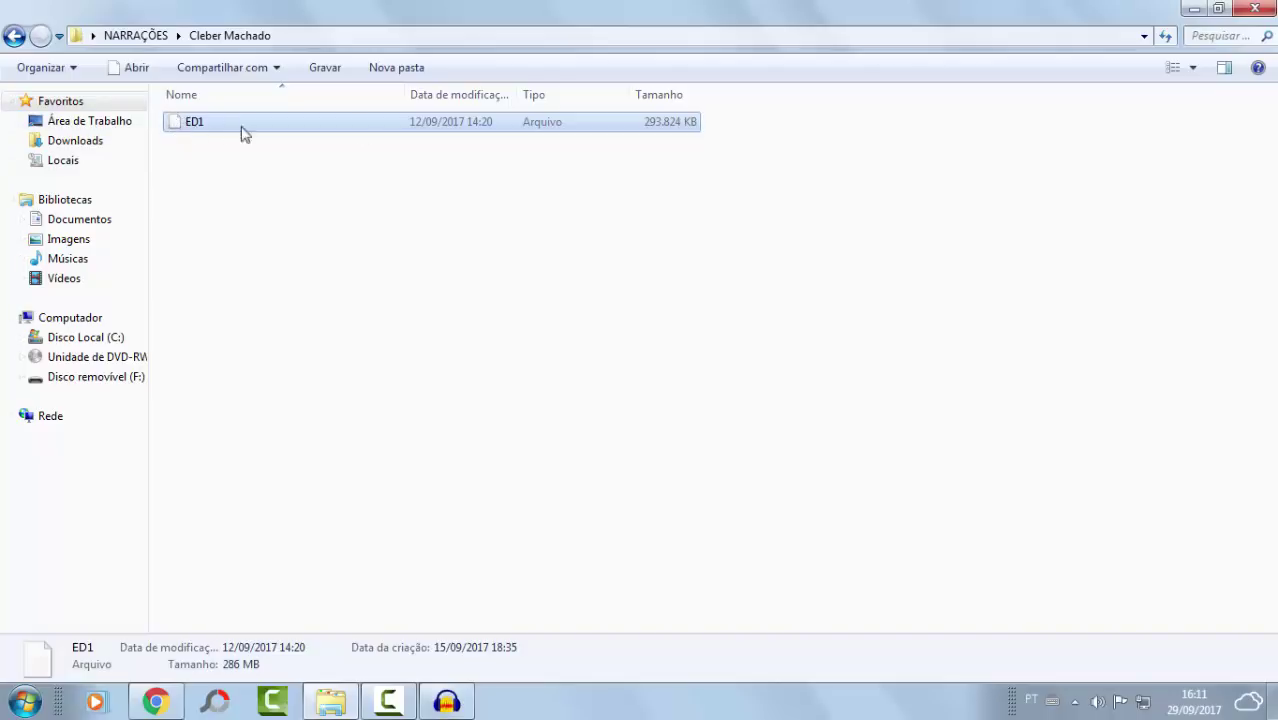
{"action": "left_click", "coordinate": [1193, 8]}
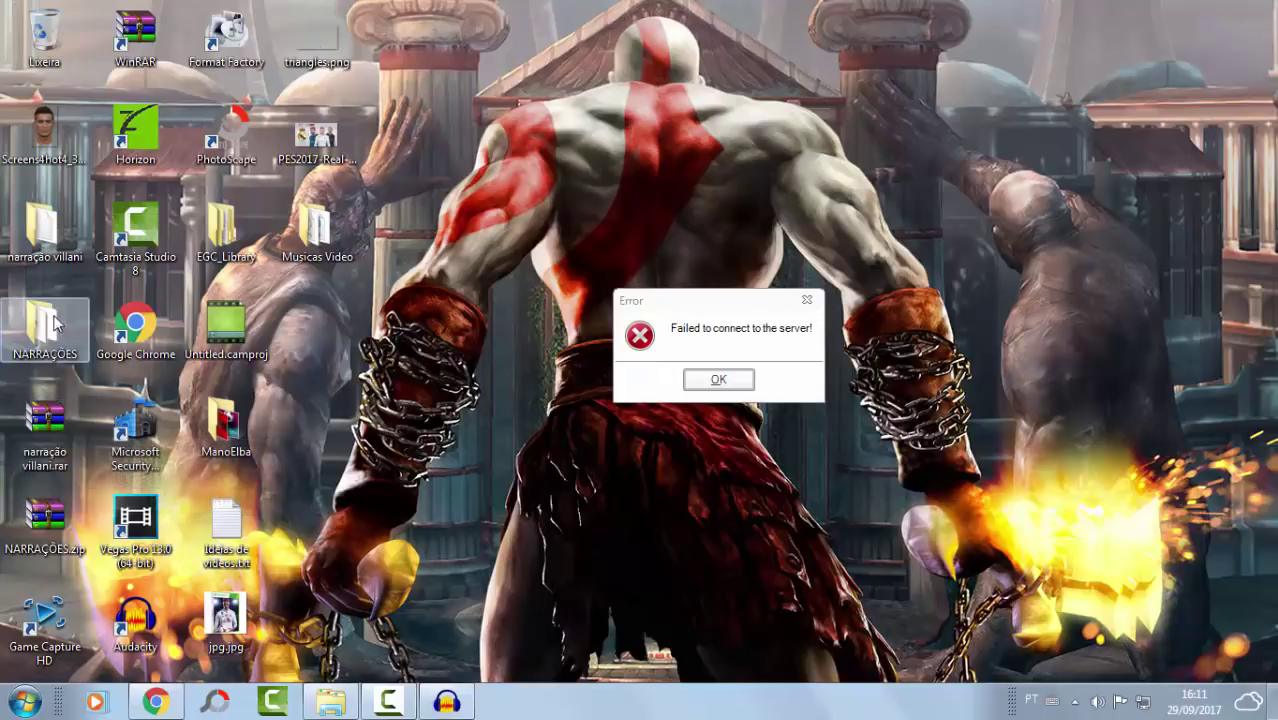
- Open the narração villani folder on the desktop, select DpFileList.bin, and minimize the window
{"action": "double_click", "coordinate": [69, 265]}
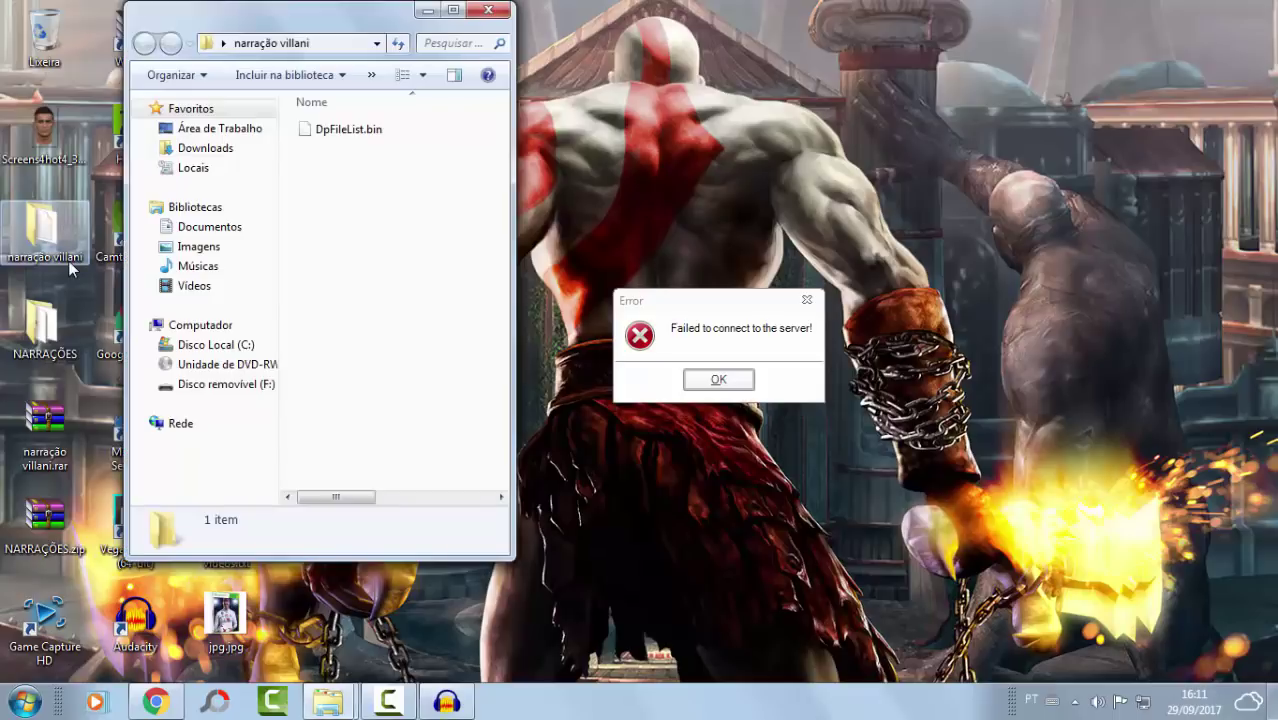
{"action": "left_click", "coordinate": [345, 136]}
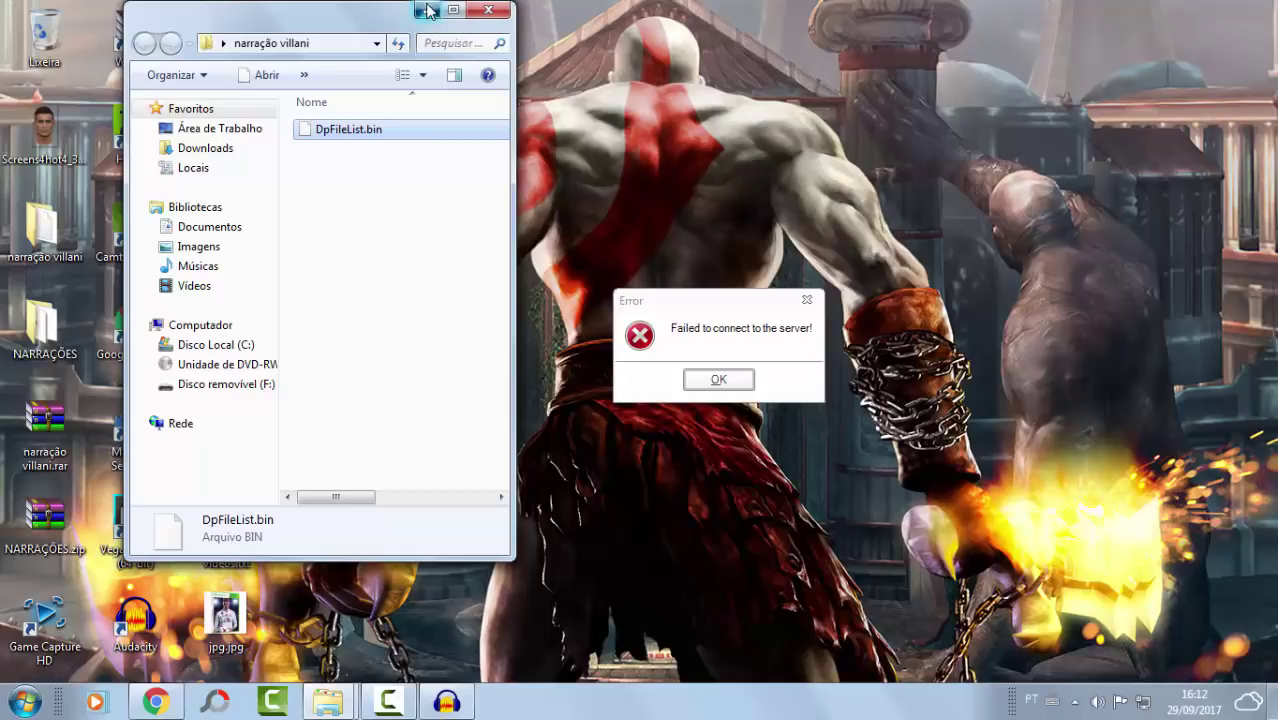
{"action": "left_click", "coordinate": [427, 10]}
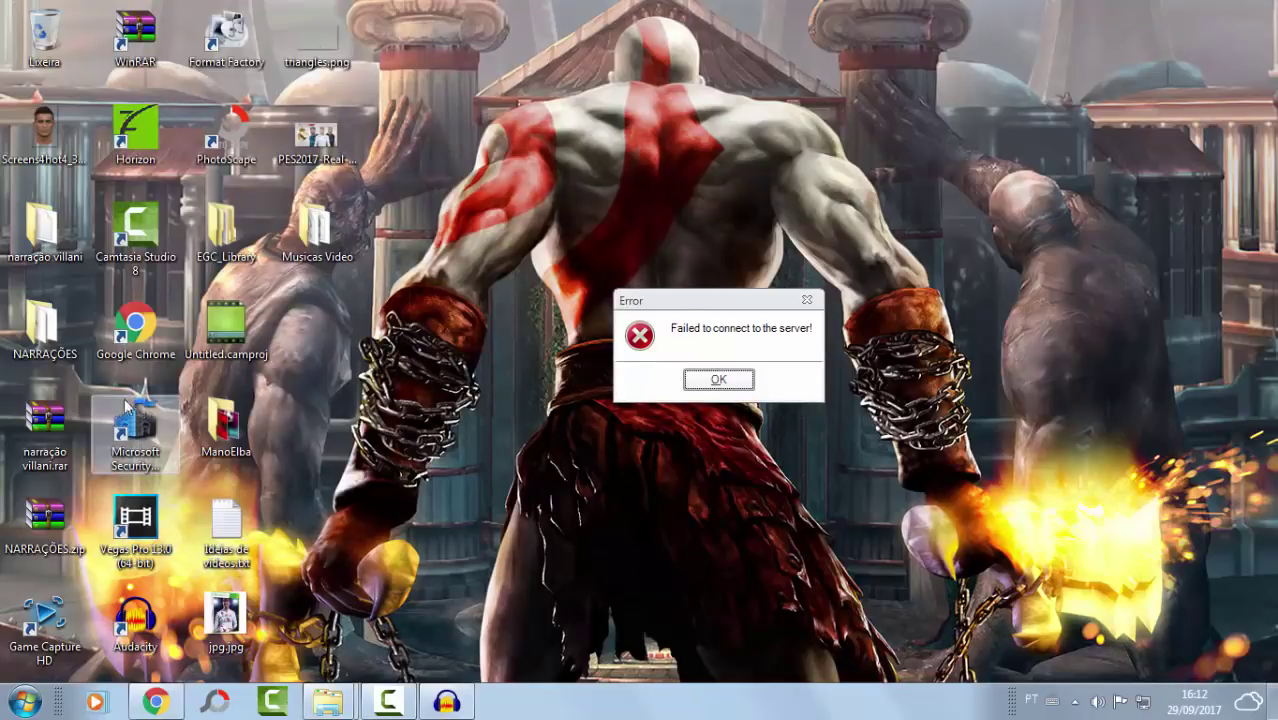
- Launch Horizon and extract the narração villani.rar archive directly onto the desktop
{"action": "left_click", "coordinate": [32, 422]}
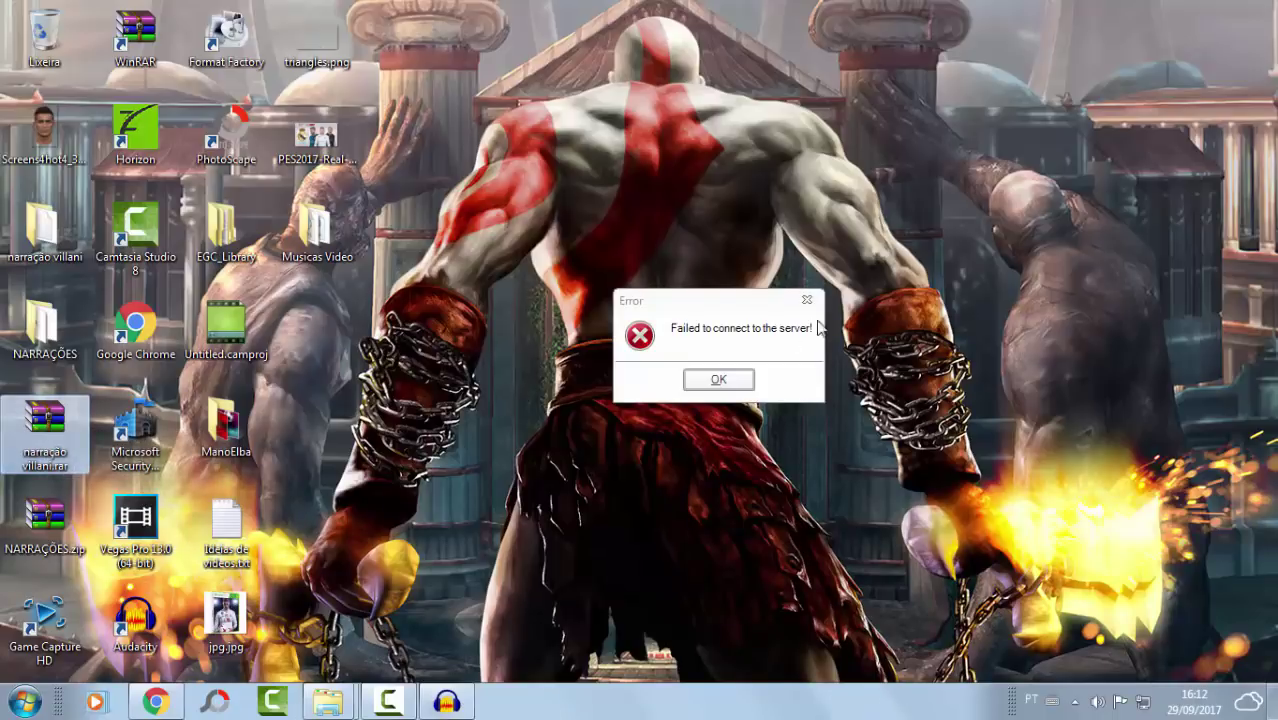
{"action": "left_click", "coordinate": [906, 450]}
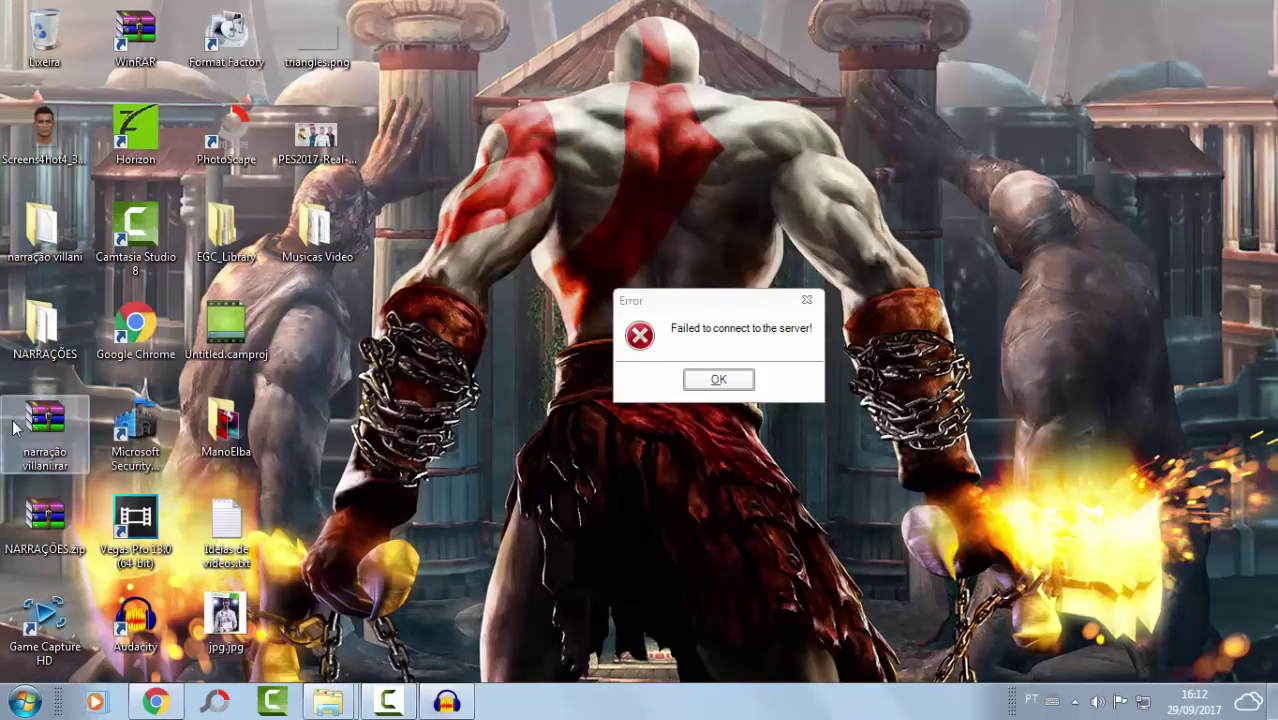
{"action": "left_click", "coordinate": [135, 130]}
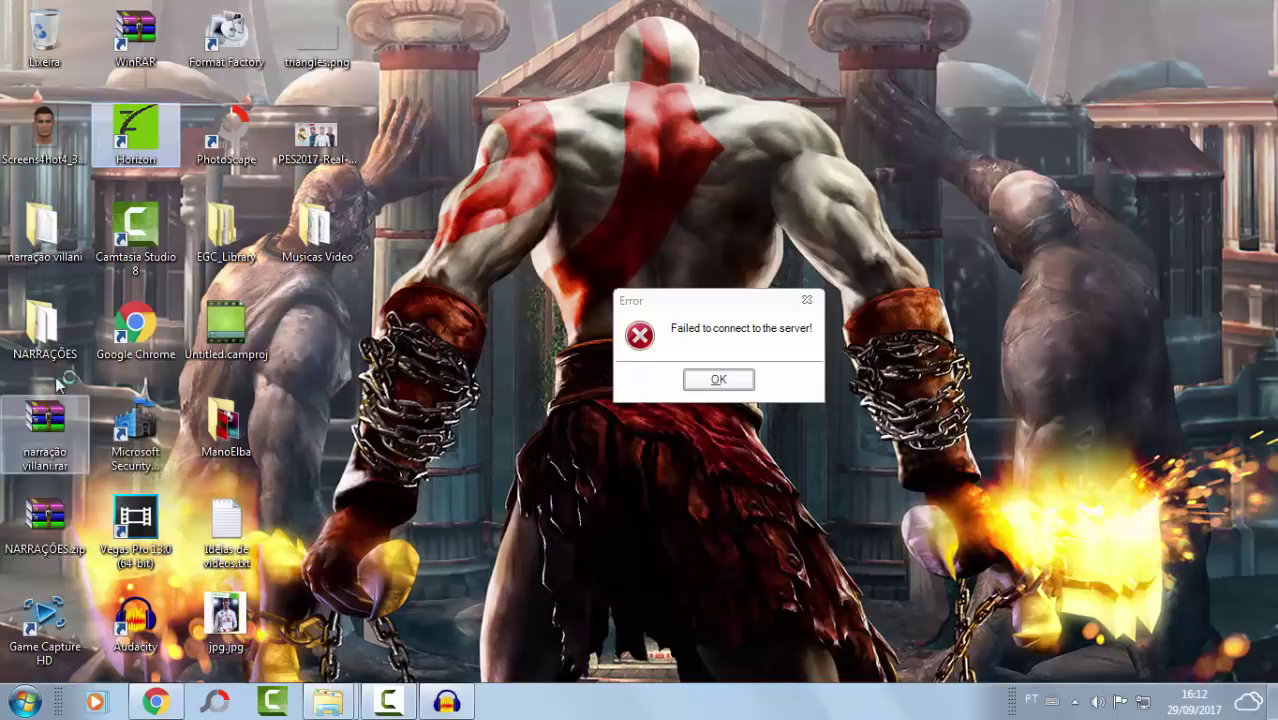
{"action": "left_click", "coordinate": [622, 487]}
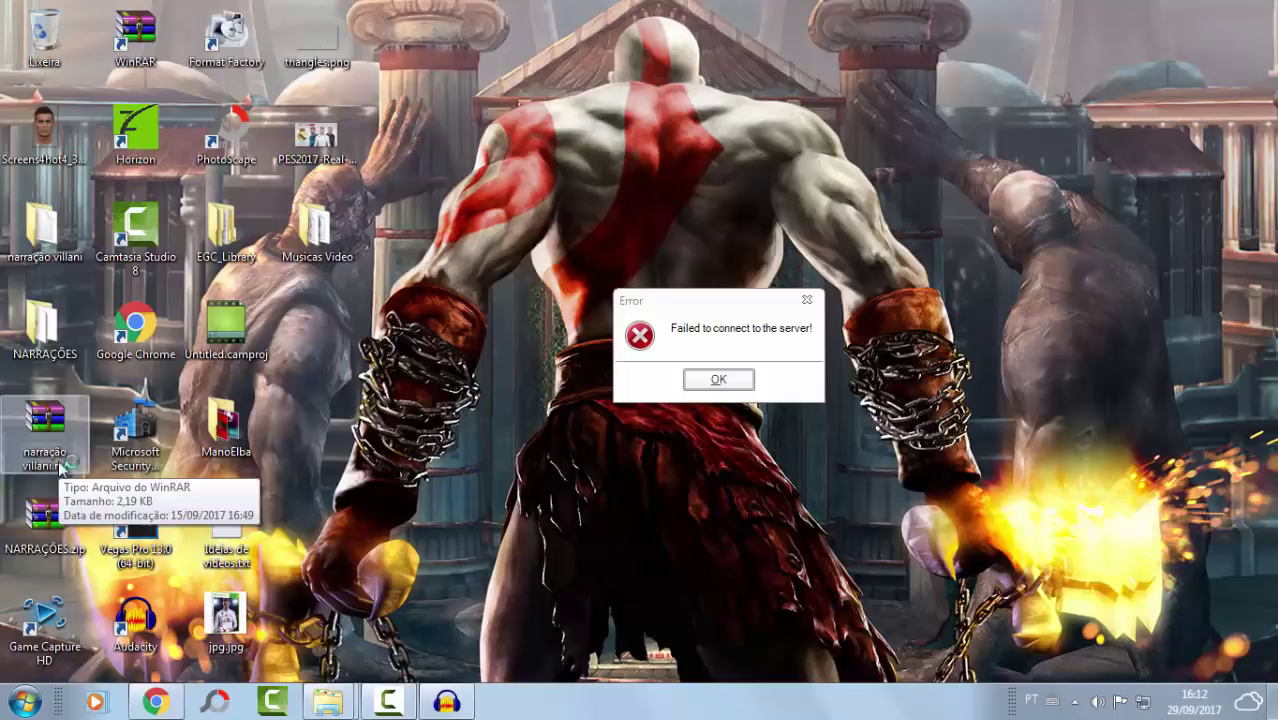
{"action": "right_click", "coordinate": [42, 428]}
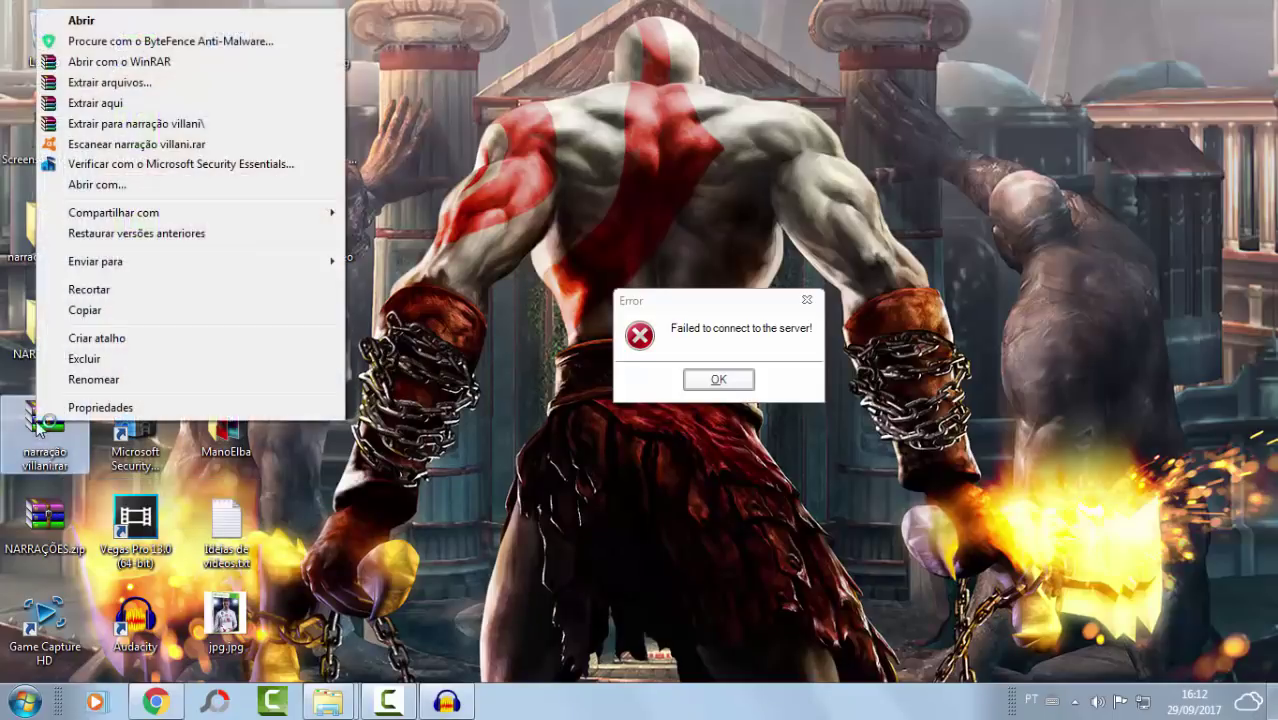
{"action": "left_click", "coordinate": [110, 103]}
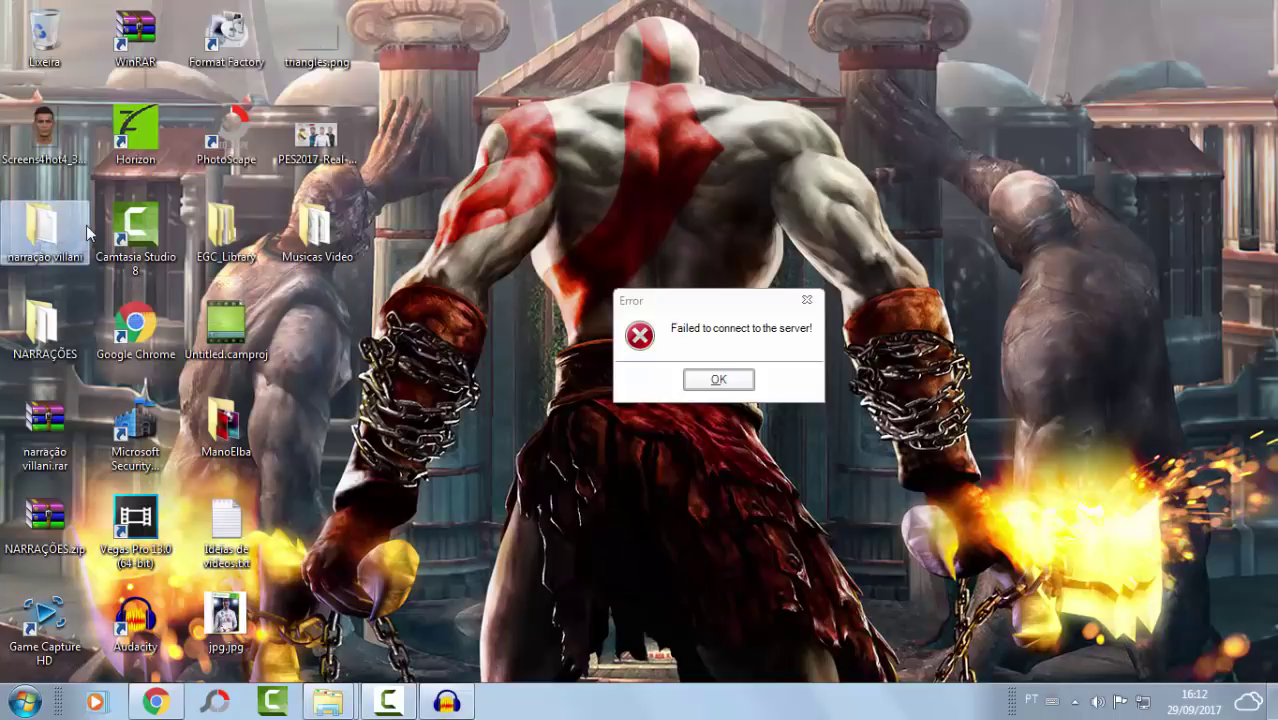
- Check the contents of the narração villani folder and close its window
{"action": "double_click", "coordinate": [30, 238]}
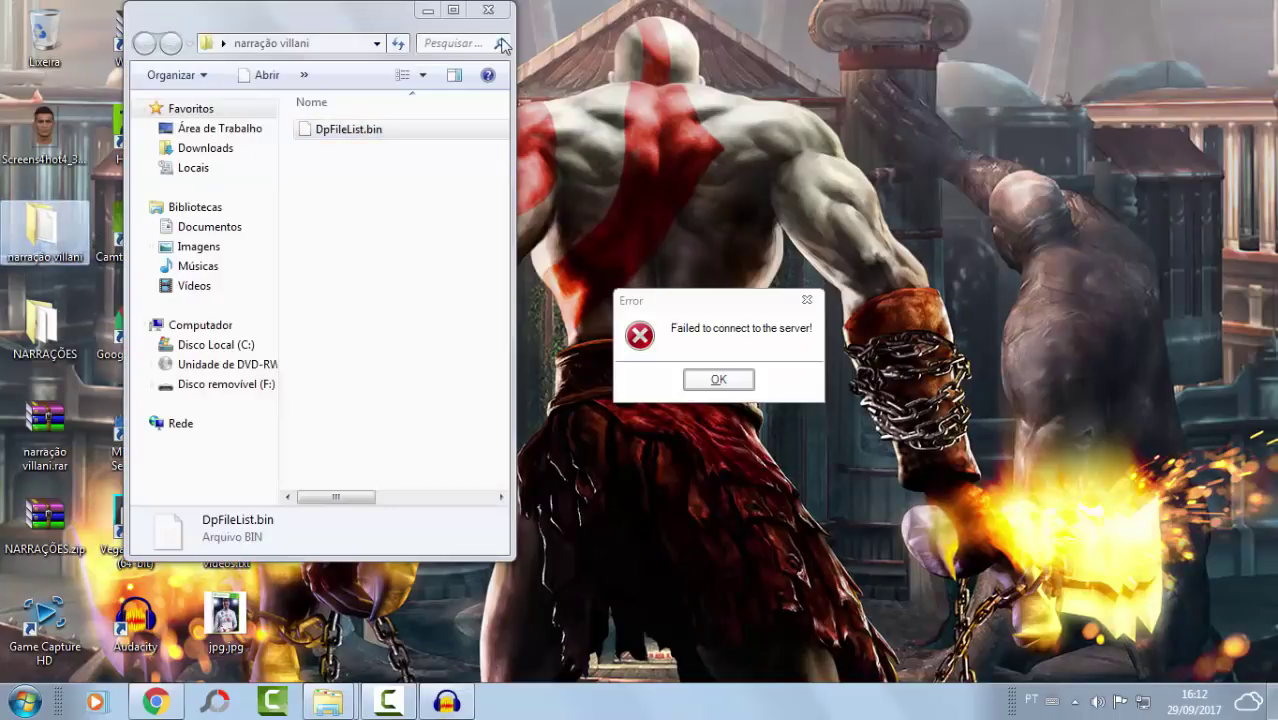
{"action": "left_click", "coordinate": [488, 9]}
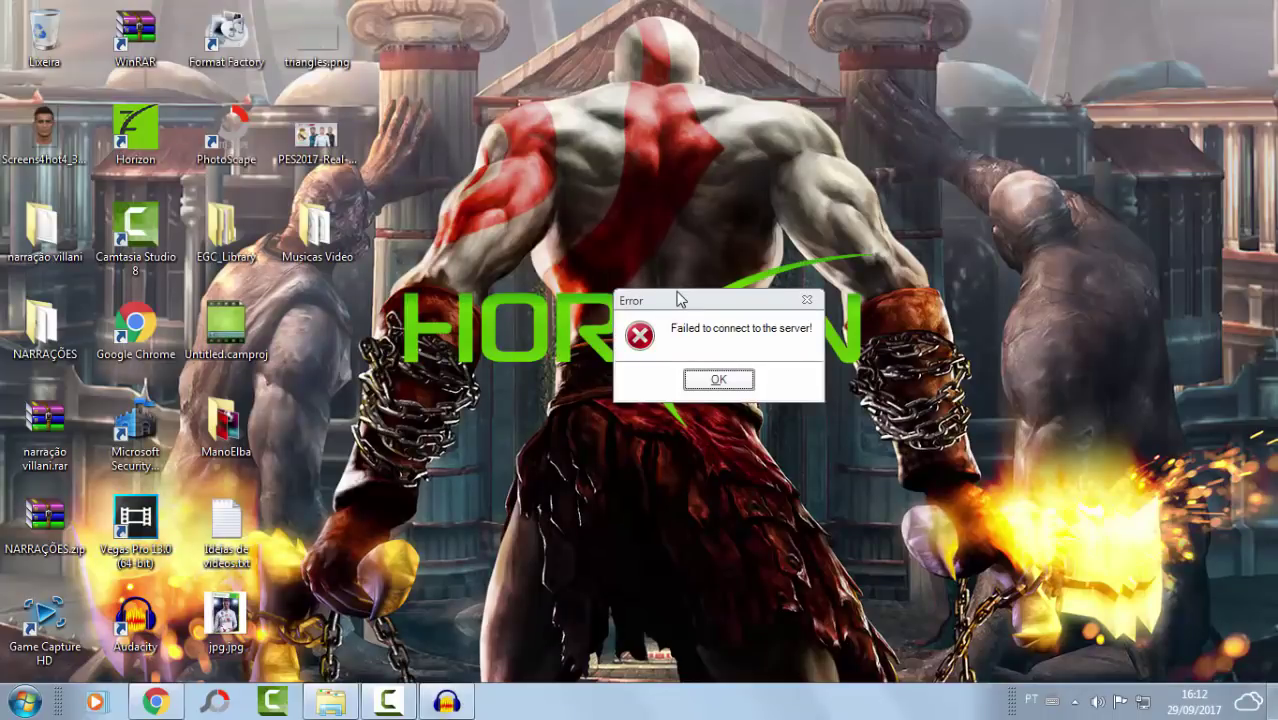
- Dismiss the server connection error and move the Horizon window away from the desktop icons
{"action": "key", "text": "Return"}
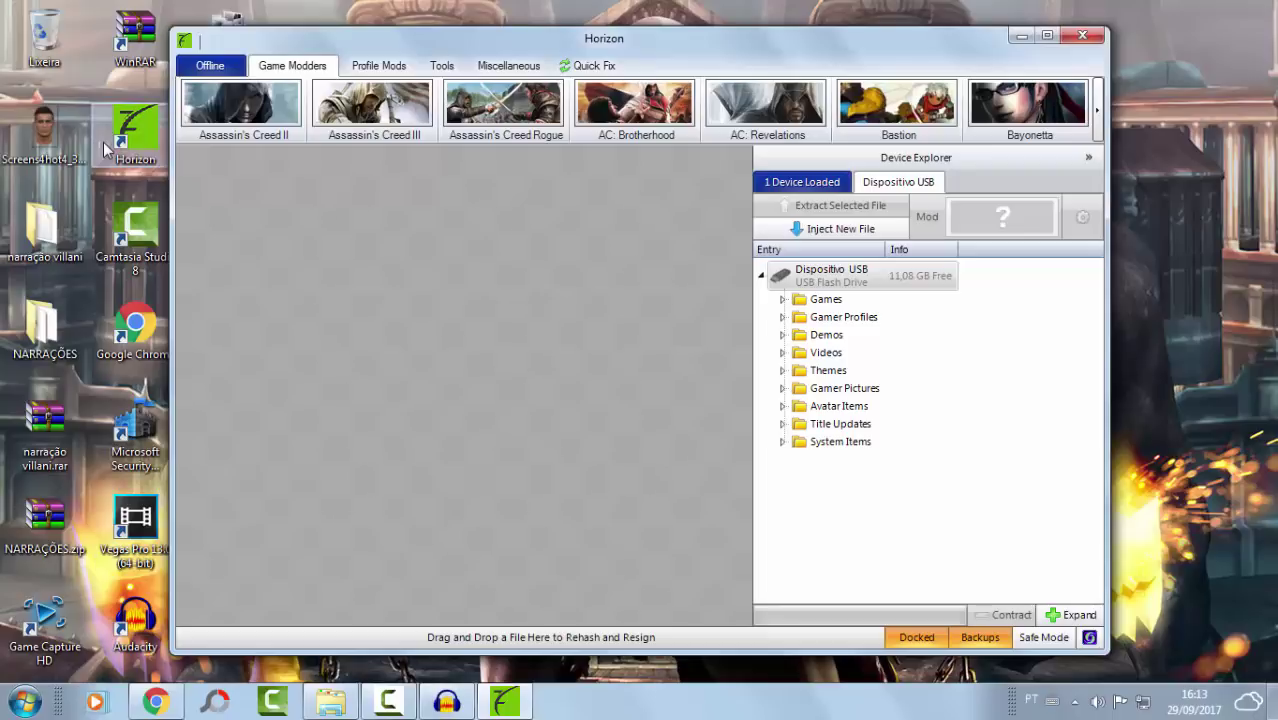
{"action": "left_click_drag", "start_coordinate": [592, 39], "coordinate": [724, 32]}
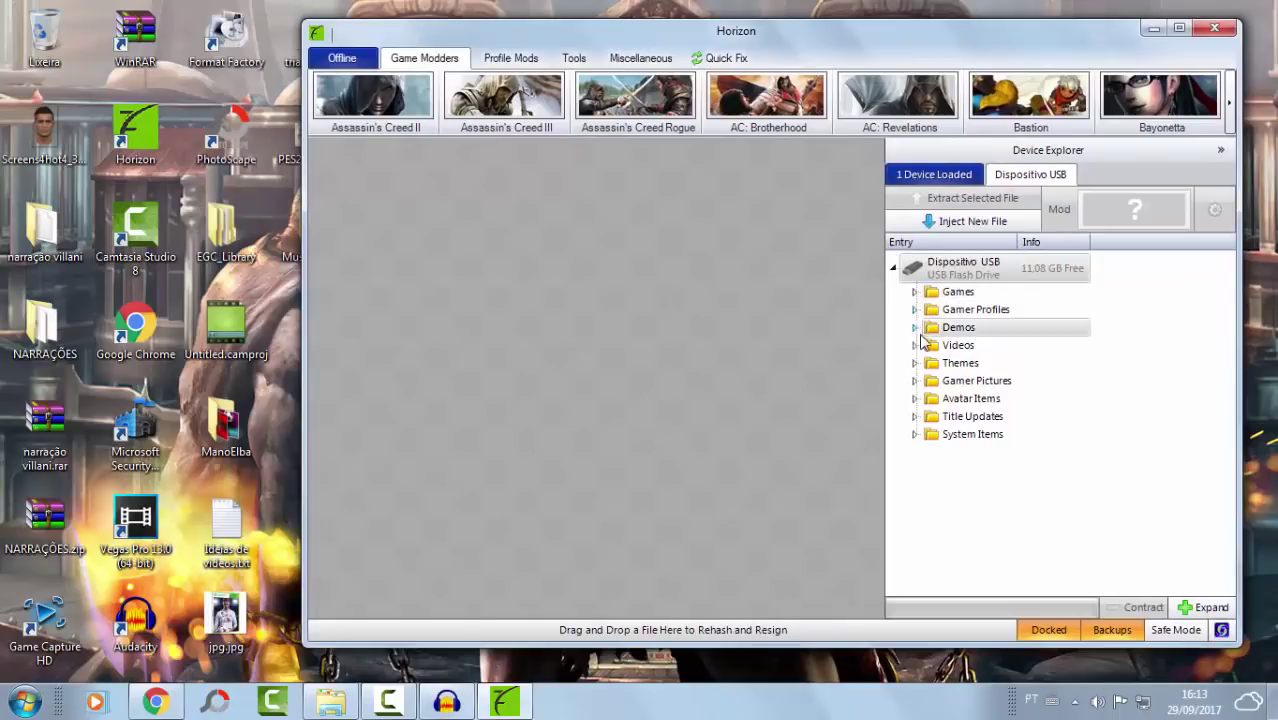
- Examine the PES 2018 content under Games on the USB device, and collapse its file list
{"action": "left_click", "coordinate": [916, 296]}
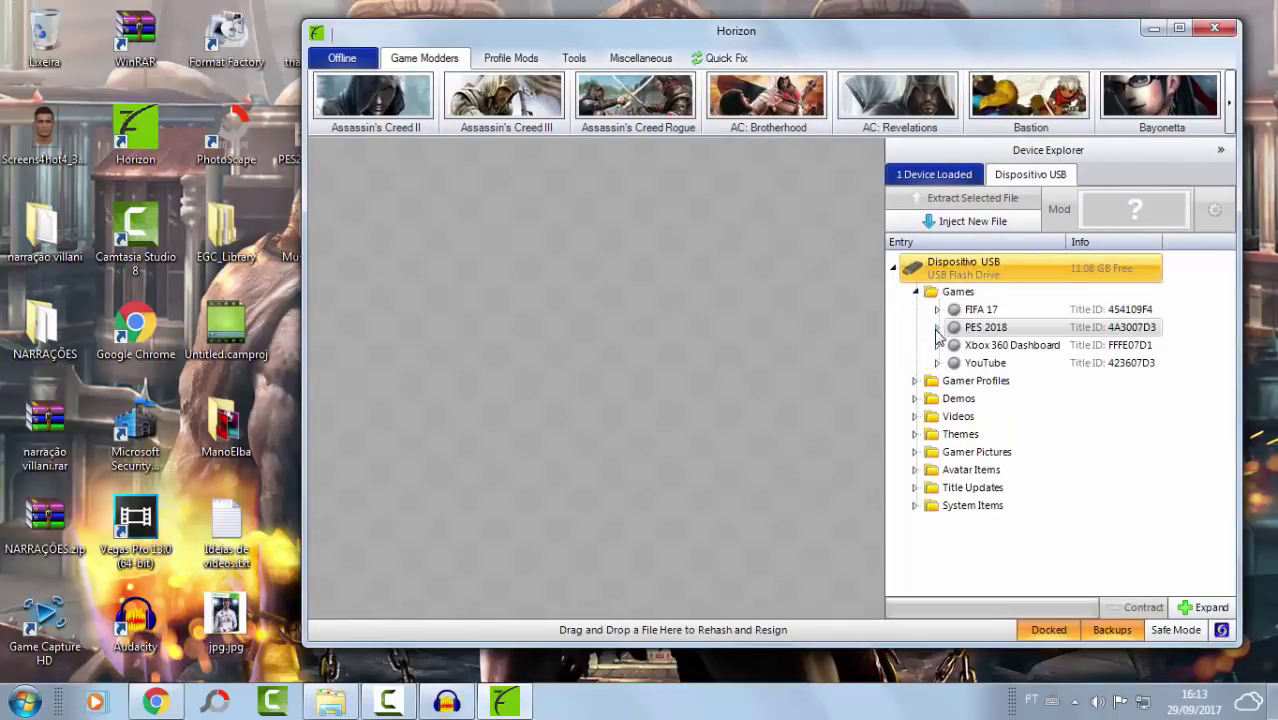
{"action": "double_click", "coordinate": [970, 332]}
{"action": "scroll", "coordinate": [1020, 440], "scroll_direction": "down", "scroll_amount": 3}
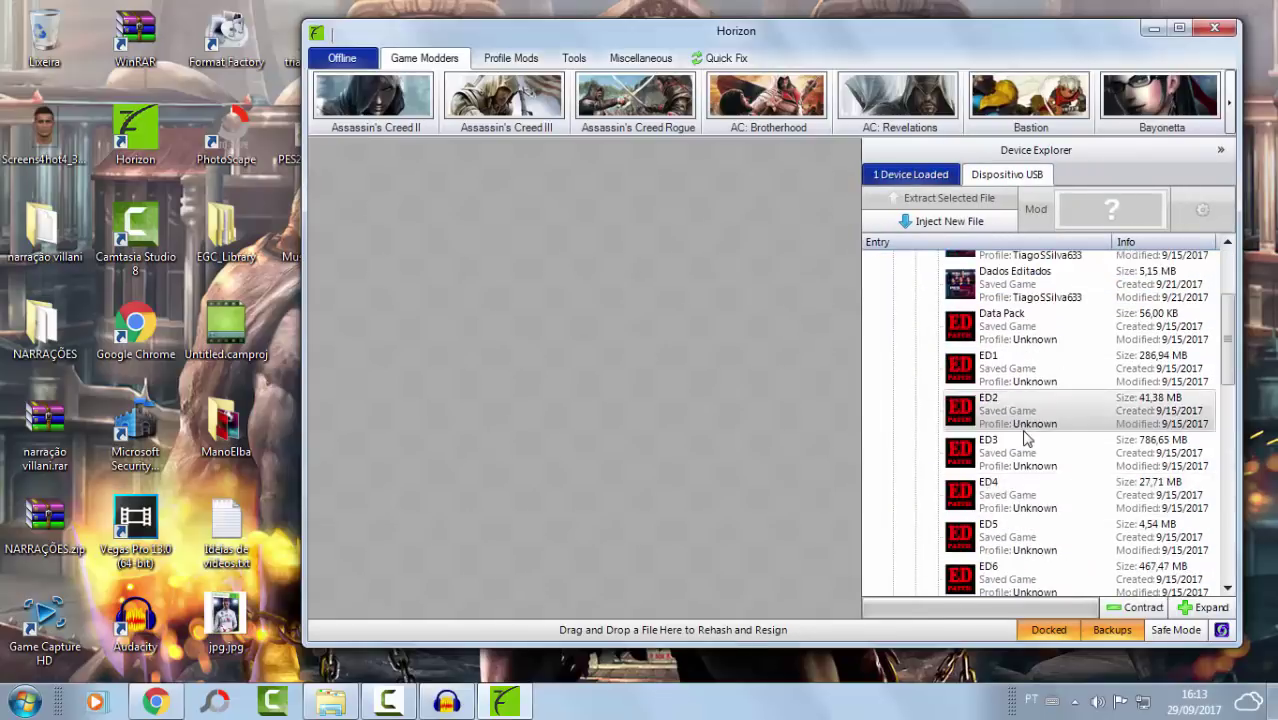
{"action": "scroll", "coordinate": [880, 347], "scroll_direction": "up", "scroll_amount": 3}
{"action": "left_click", "coordinate": [914, 327]}
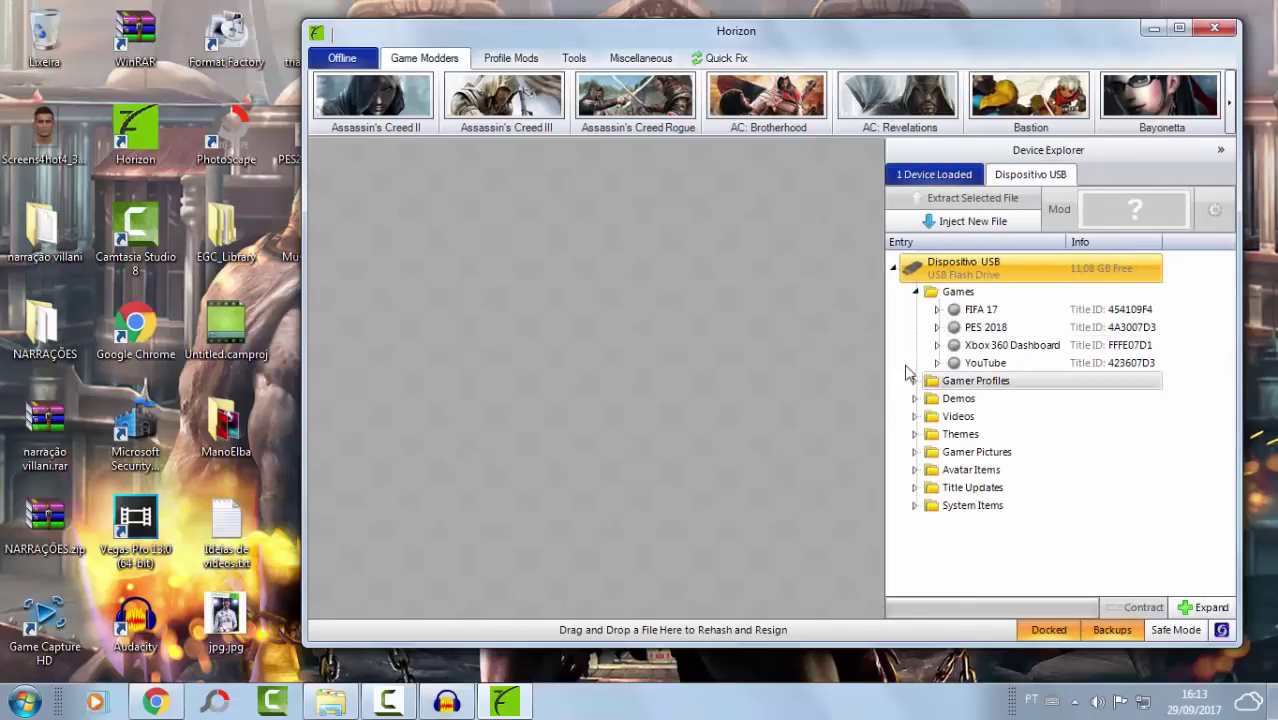
- Browse to the narração villani folder on the desktop as the source for injecting a new file, and cancel the selection
{"action": "left_click", "coordinate": [920, 219]}
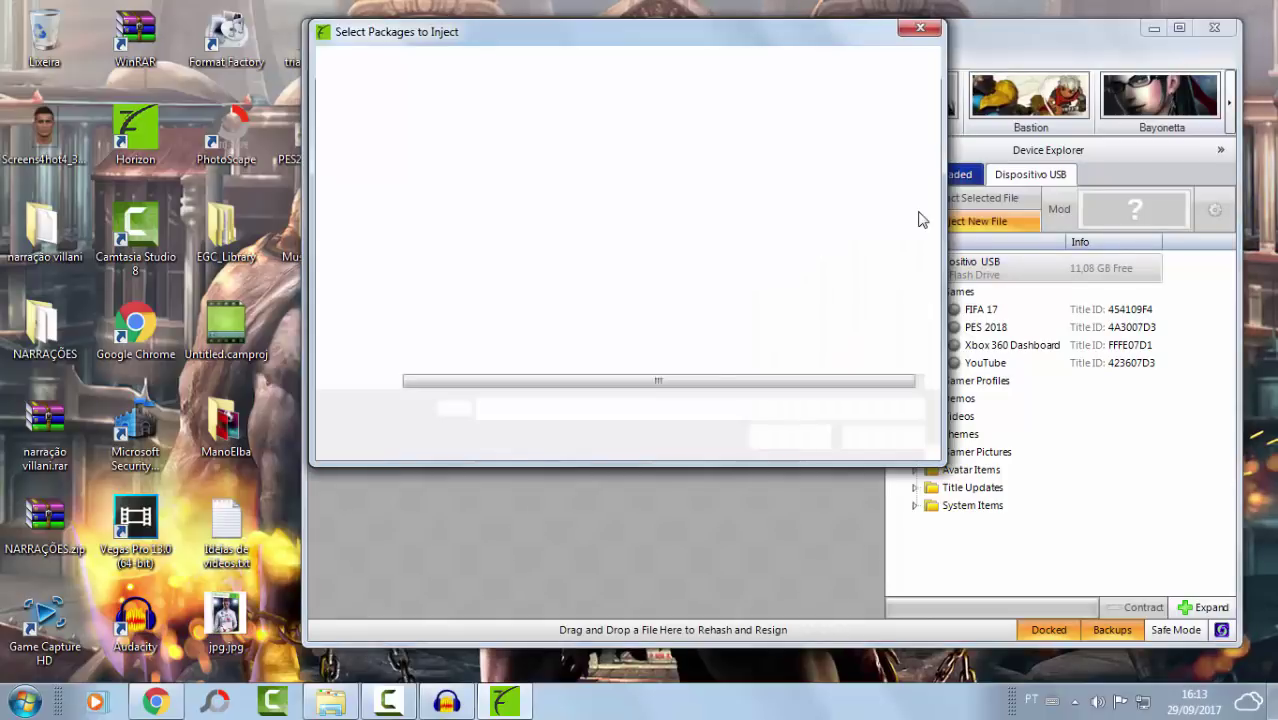
{"action": "left_click", "coordinate": [358, 147]}
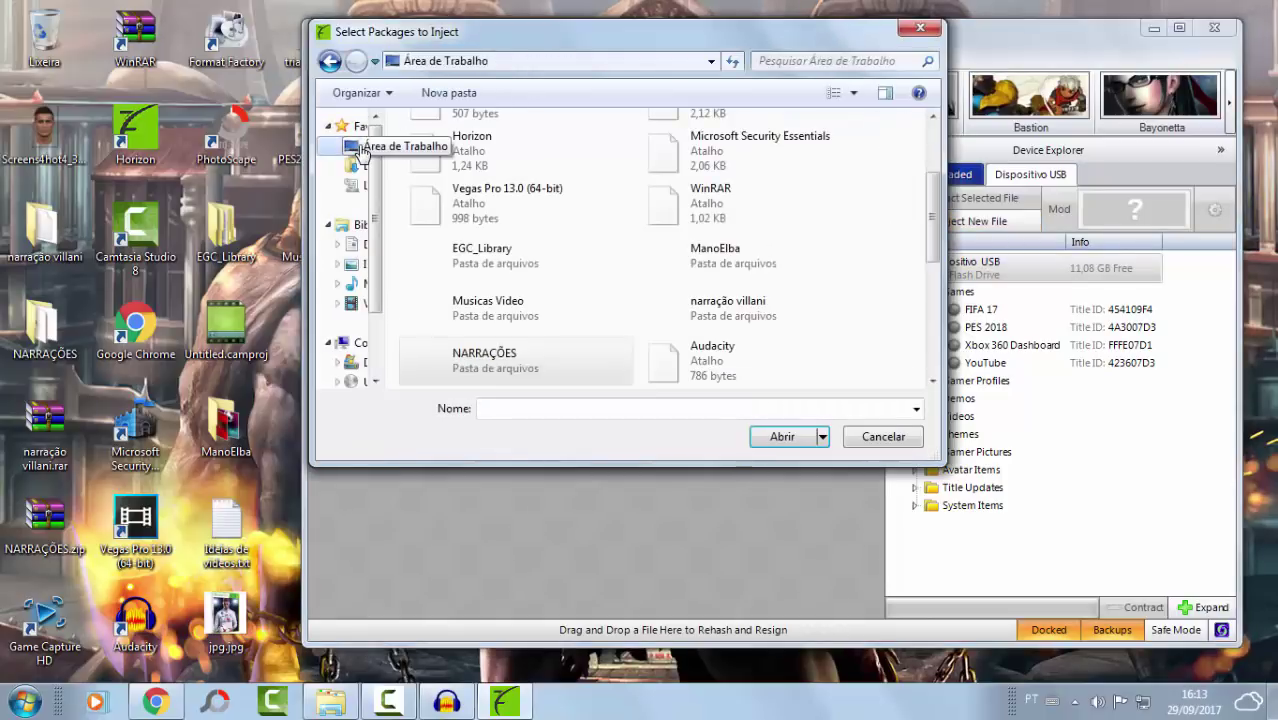
{"action": "scroll", "coordinate": [683, 290], "scroll_direction": "down", "scroll_amount": 1}
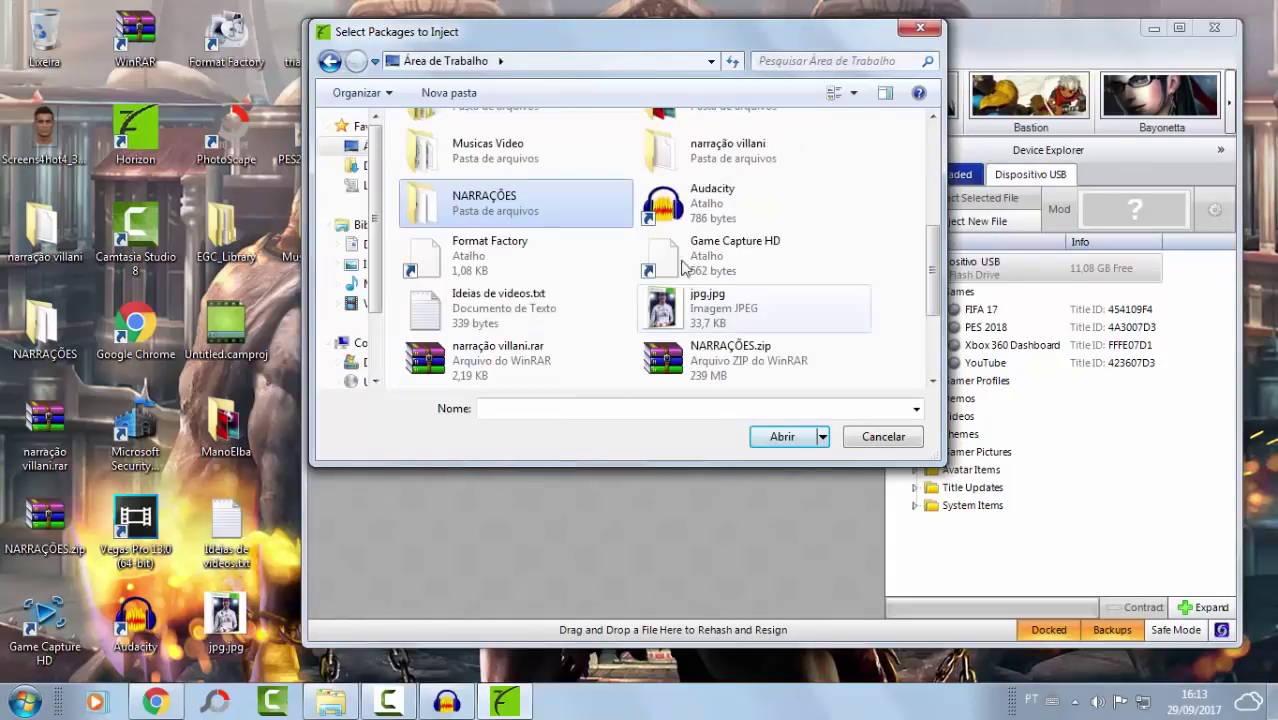
{"action": "double_click", "coordinate": [771, 137]}
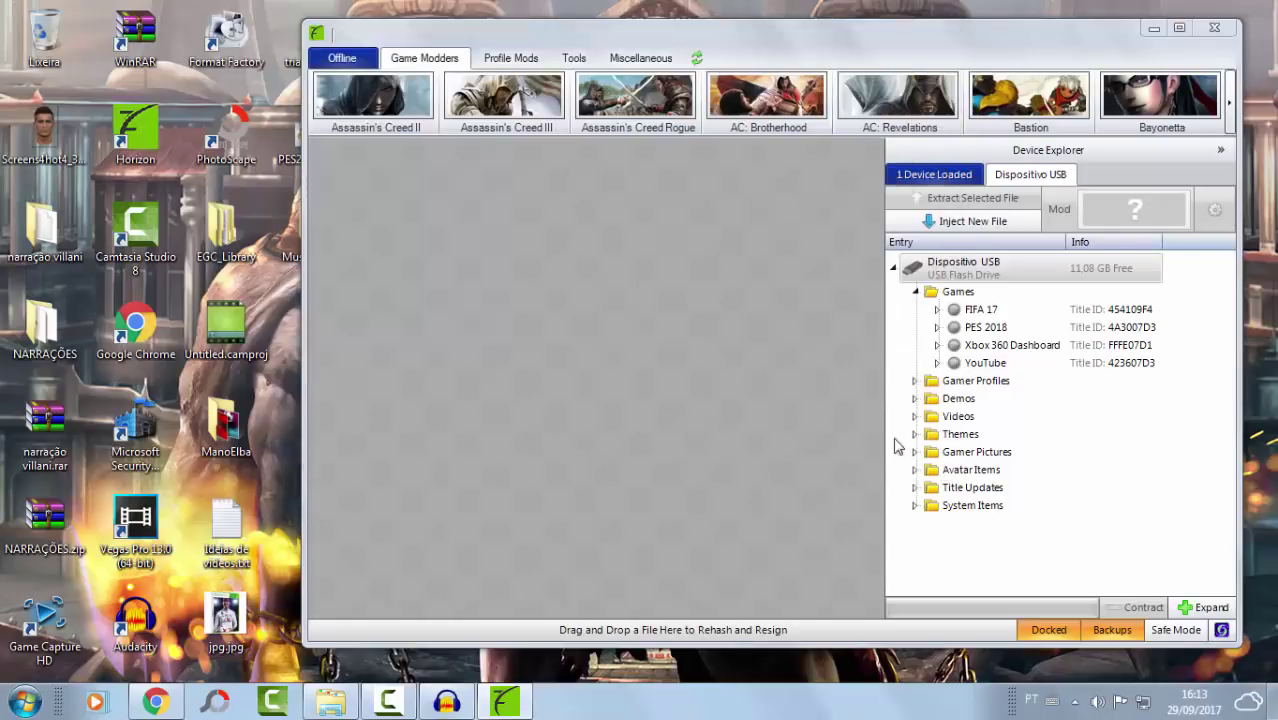
{"action": "left_click", "coordinate": [893, 437]}
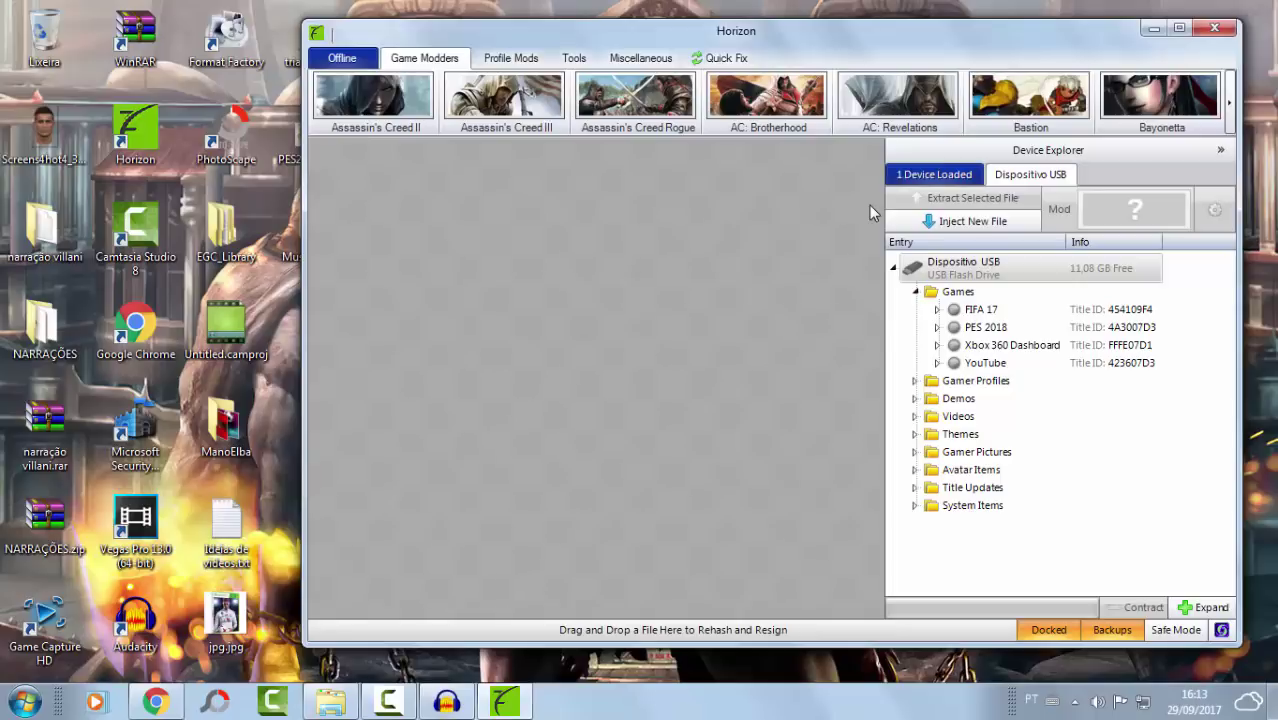
- Browse both narrator folders inside the desktop's NARRAÇÕES folder for an ED1 package to inject, and cancel the selection
{"action": "left_click", "coordinate": [957, 224]}
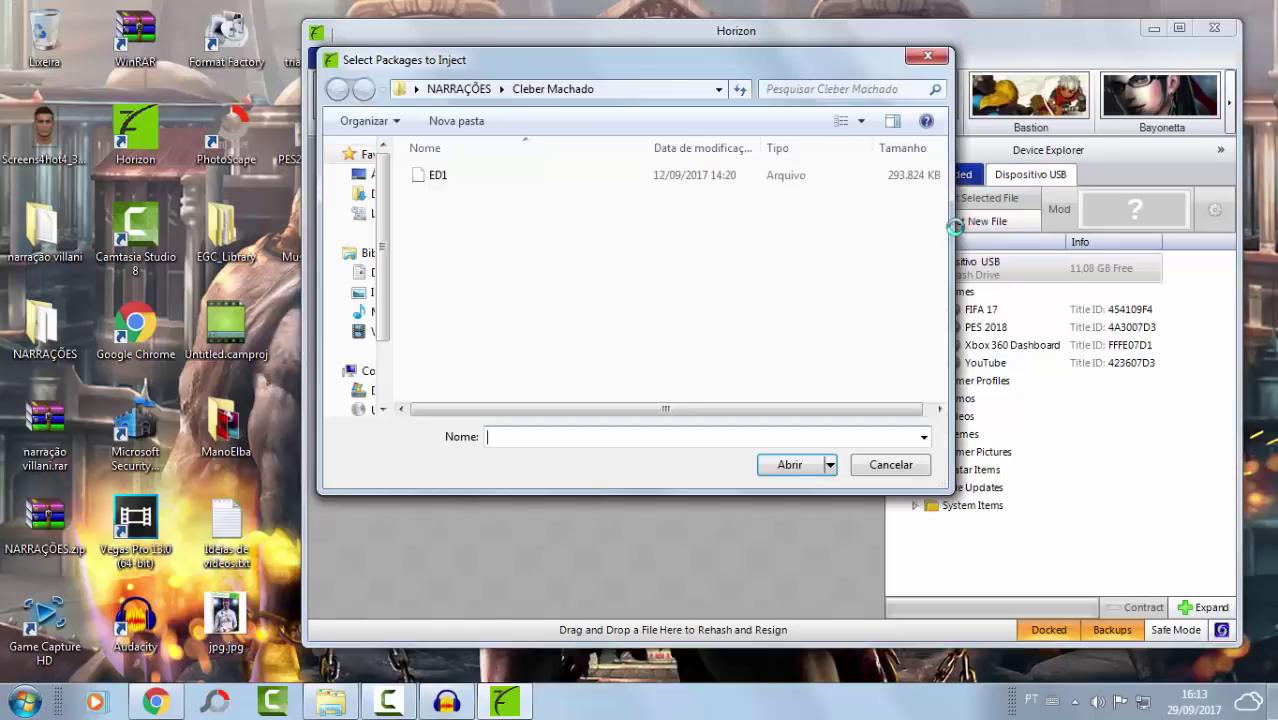
{"action": "left_click", "coordinate": [366, 176]}
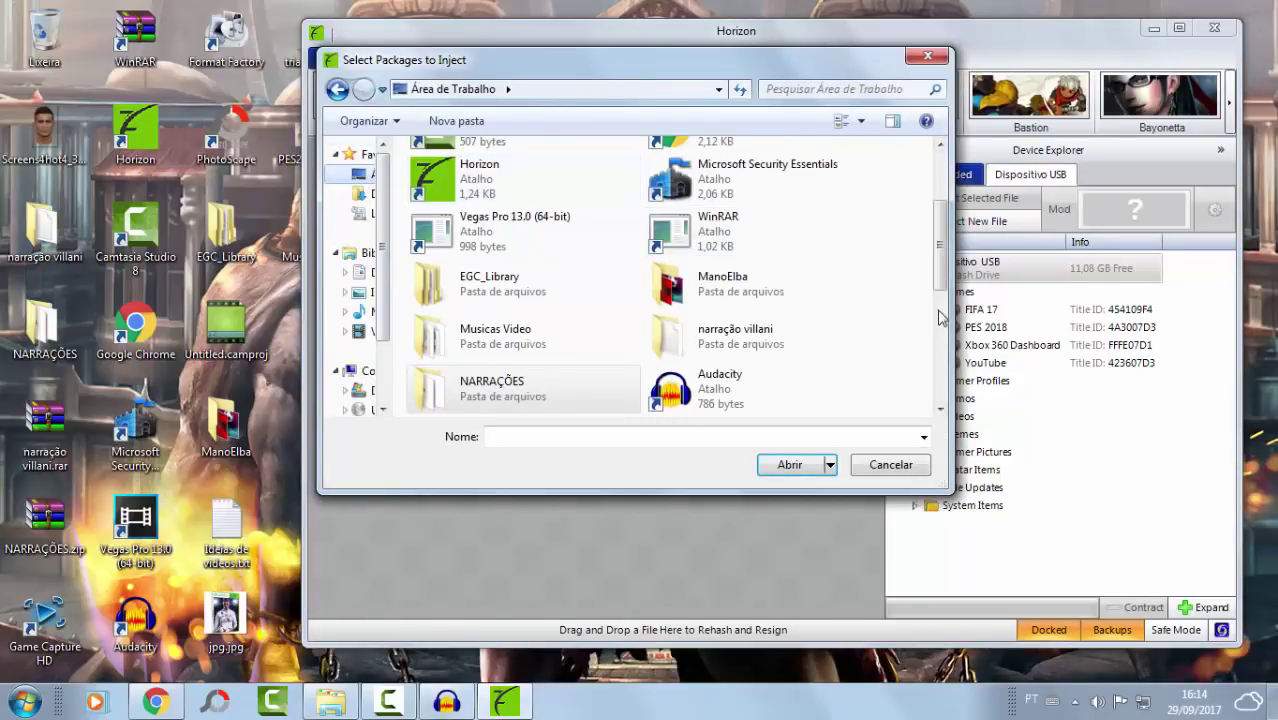
{"action": "scroll", "coordinate": [855, 320], "scroll_direction": "down", "scroll_amount": 3}
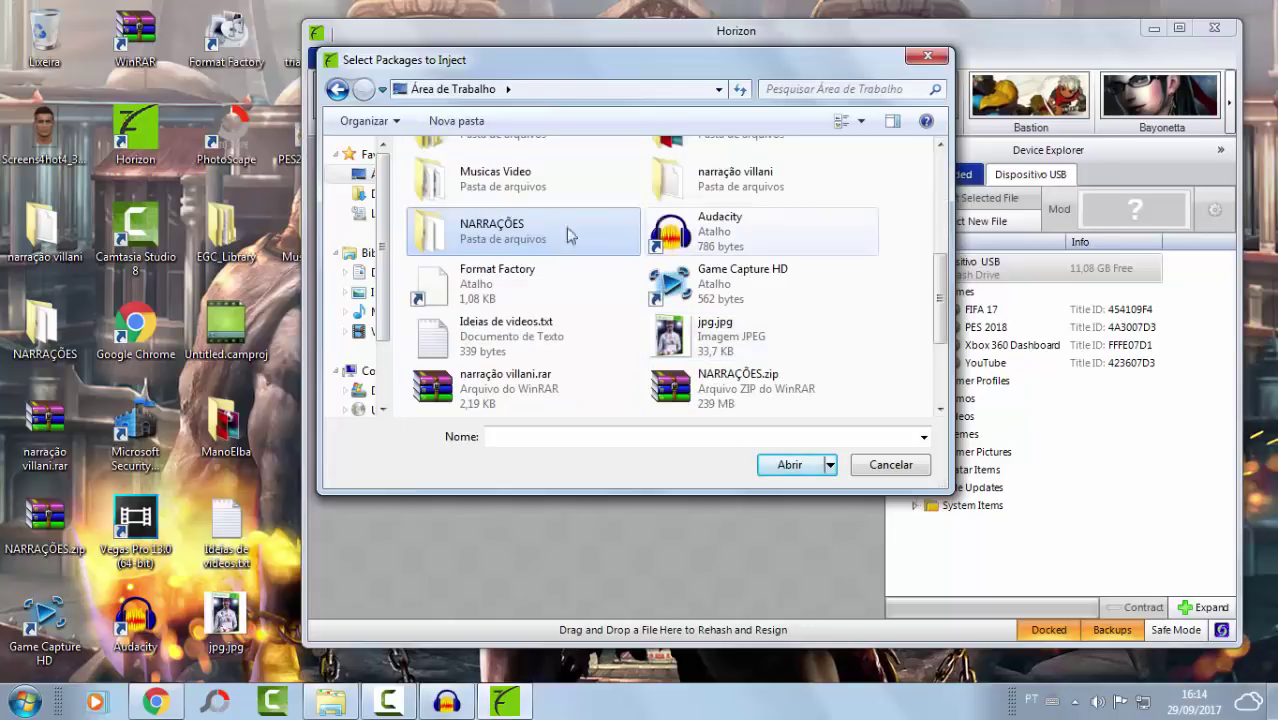
{"action": "double_click", "coordinate": [505, 225]}
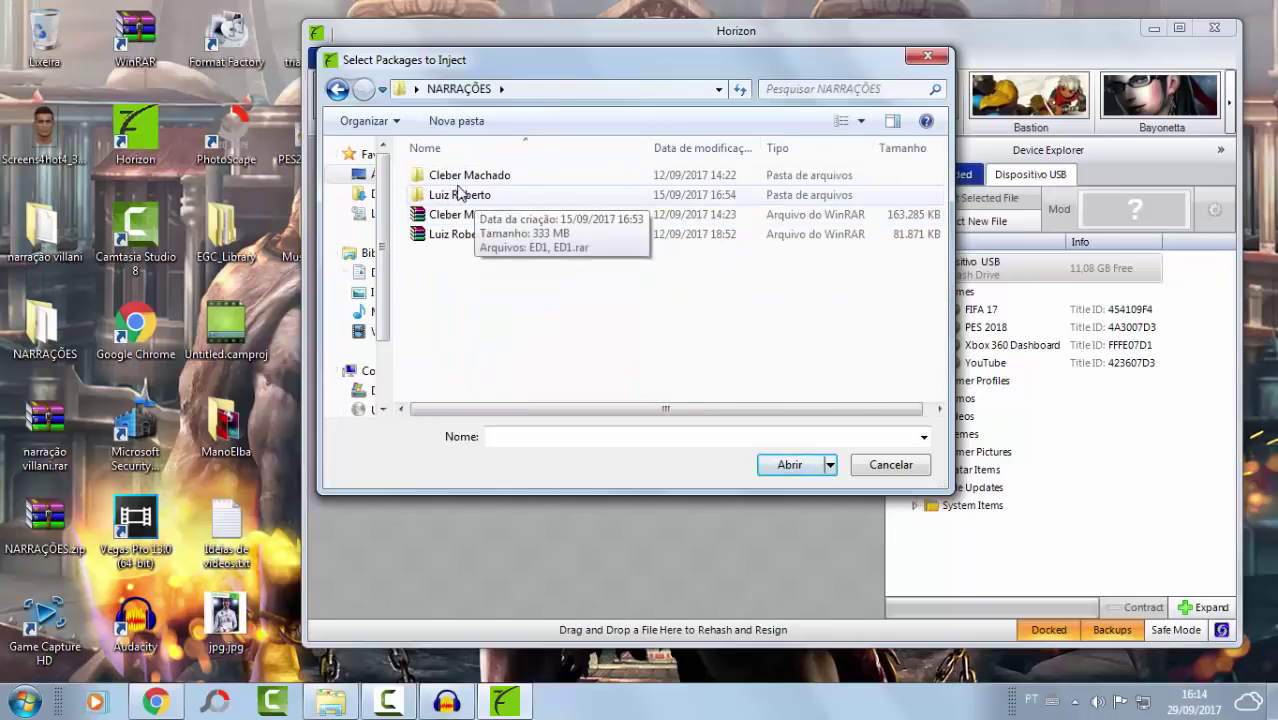
{"action": "double_click", "coordinate": [459, 194]}
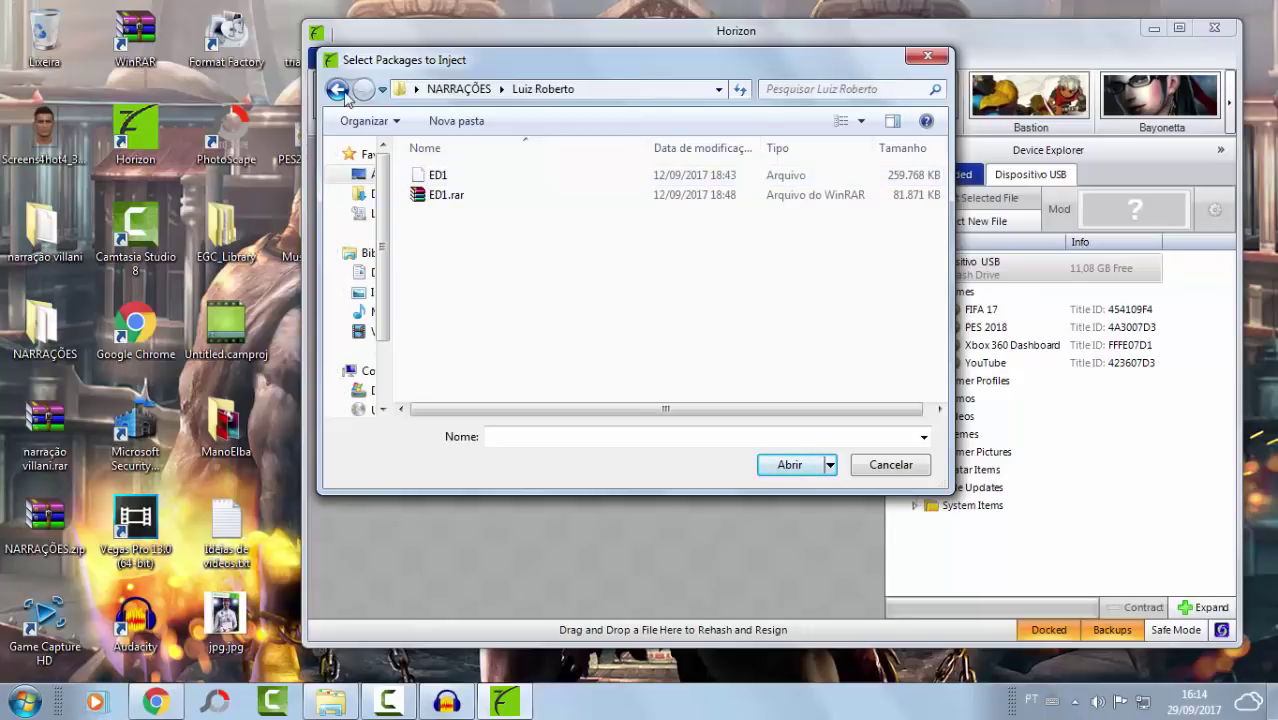
{"action": "key", "text": "alt+Left"}
{"action": "double_click", "coordinate": [537, 180]}
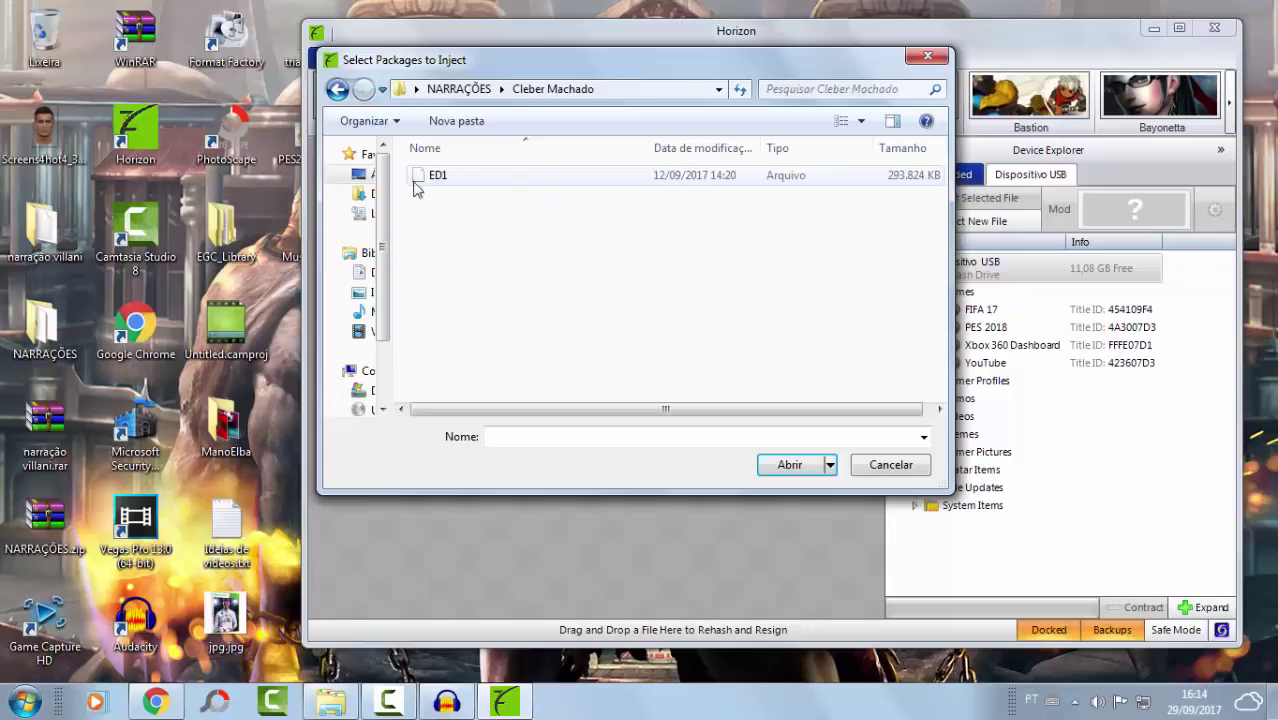
{"action": "left_click", "coordinate": [917, 474]}
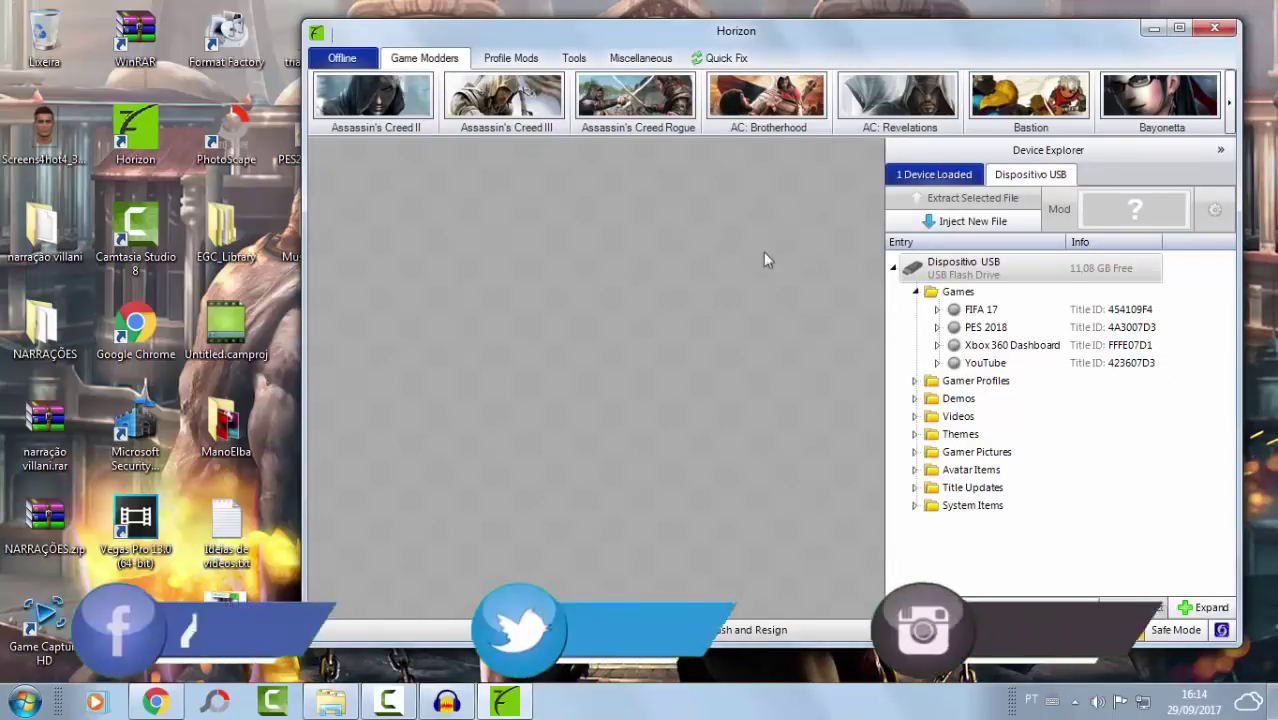
- Minimize the Horizon window and move the server connection error message up on the desktop
{"action": "left_click", "coordinate": [1152, 33]}
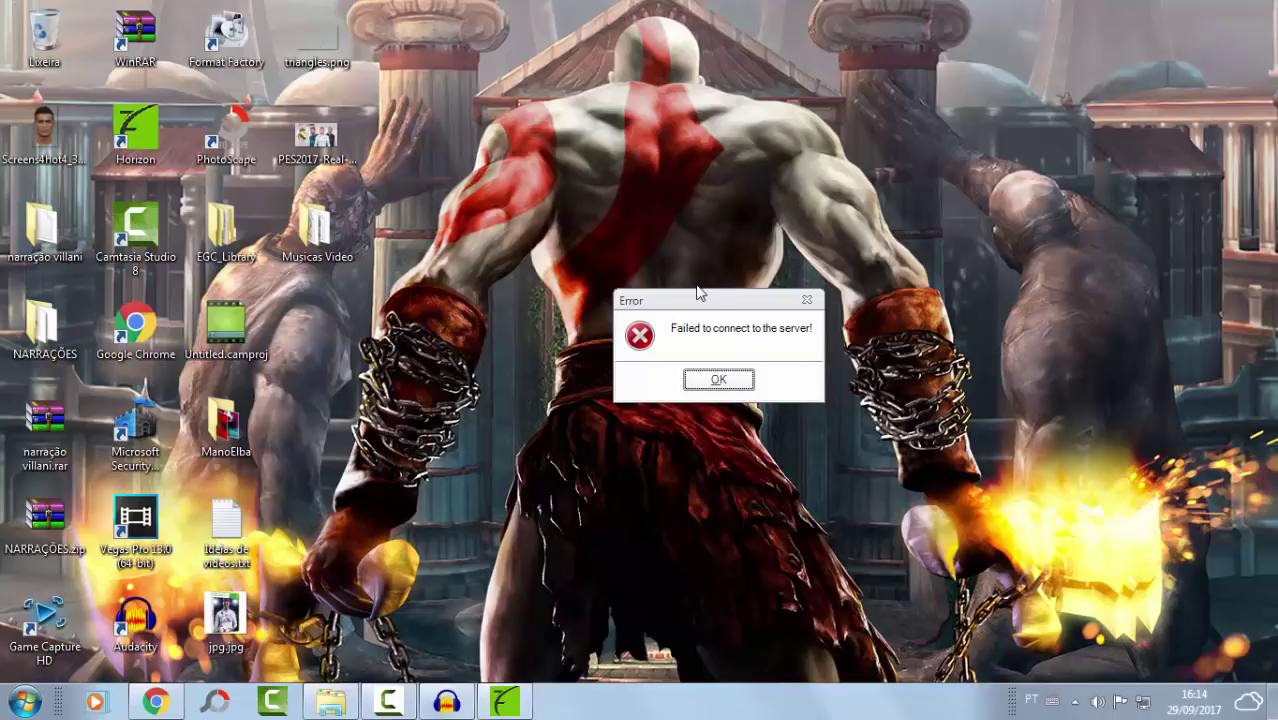
{"action": "left_click_drag", "start_coordinate": [717, 324], "coordinate": [791, 231]}
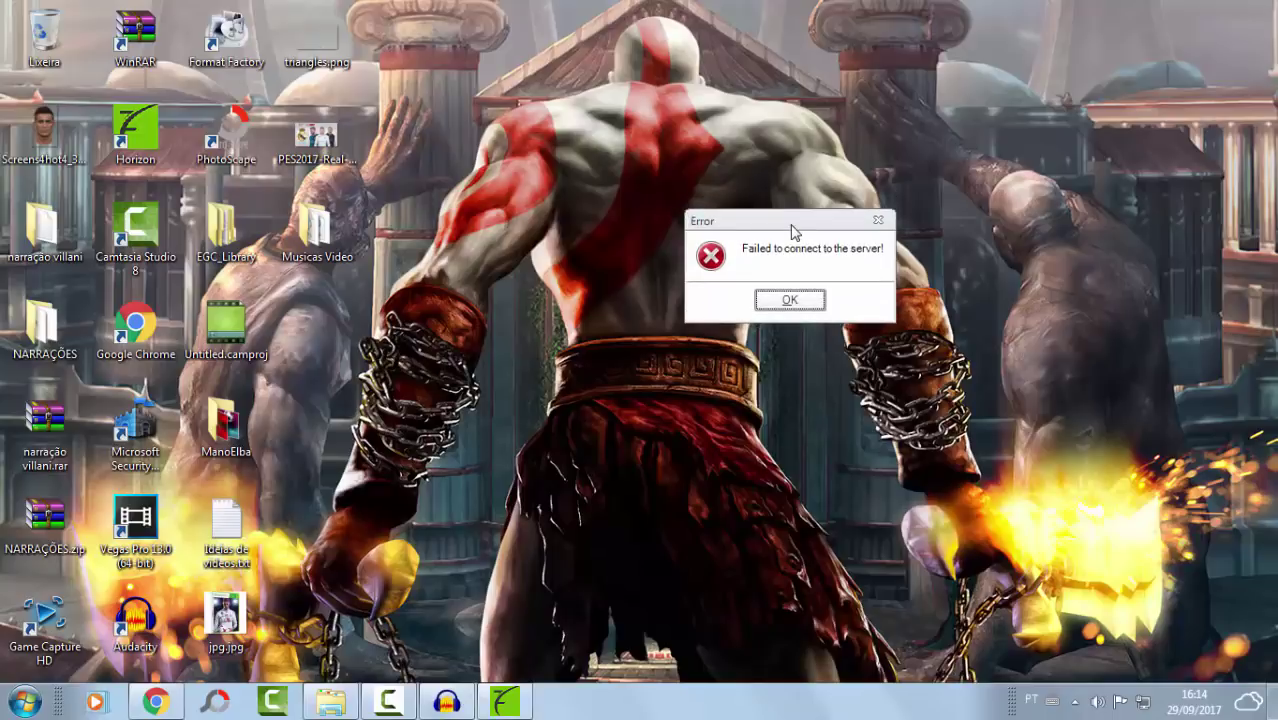